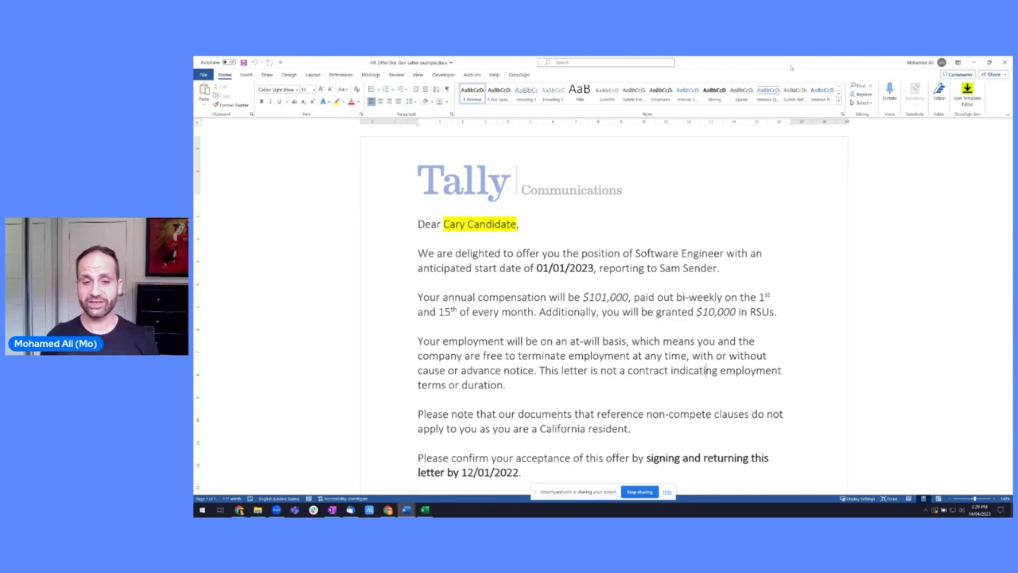
Open the DocuSign Gen Template Editor for the offer letter and proceed to field insertion with eSignature use left at Yes
{"action": "left_click", "coordinate": [521, 225]}
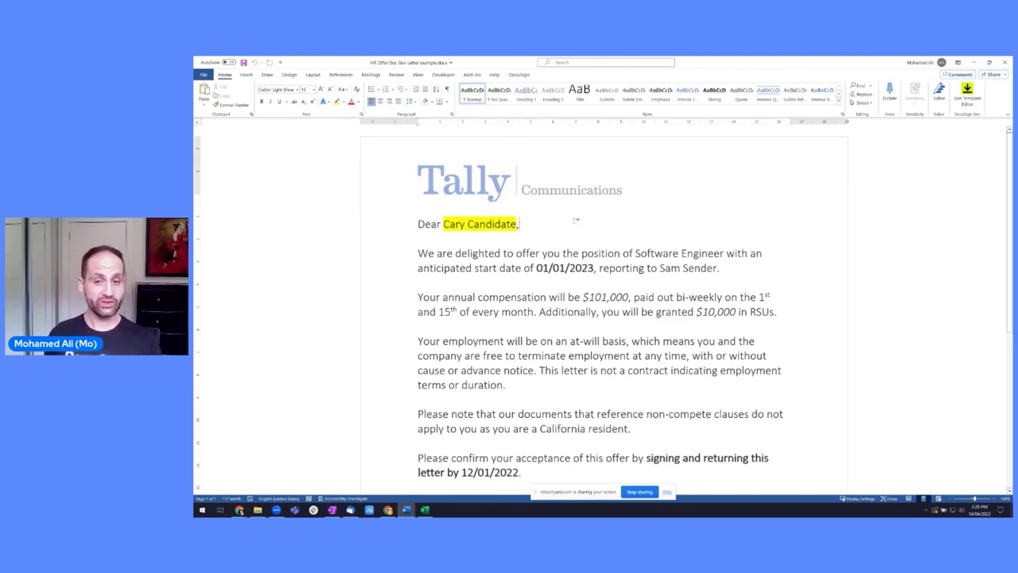
{"action": "left_click", "coordinate": [969, 97]}
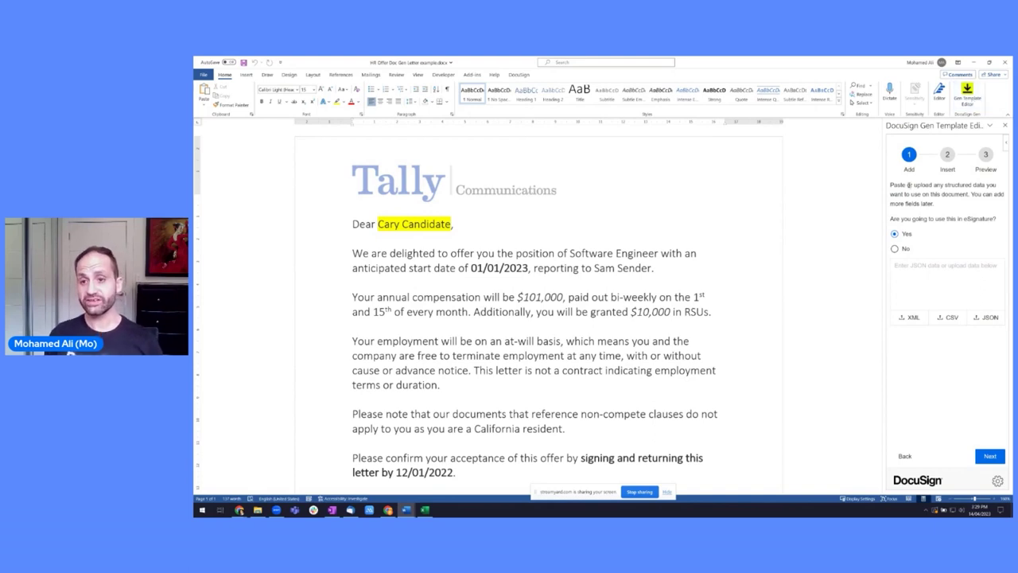
{"action": "left_click_drag", "start_coordinate": [906, 219], "coordinate": [996, 218]}
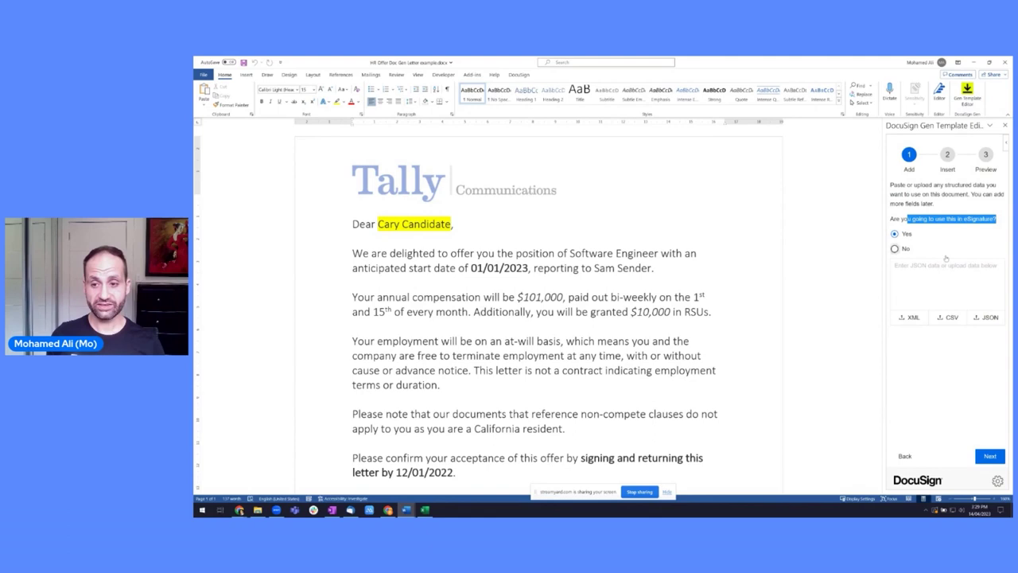
{"action": "left_click", "coordinate": [990, 455]}
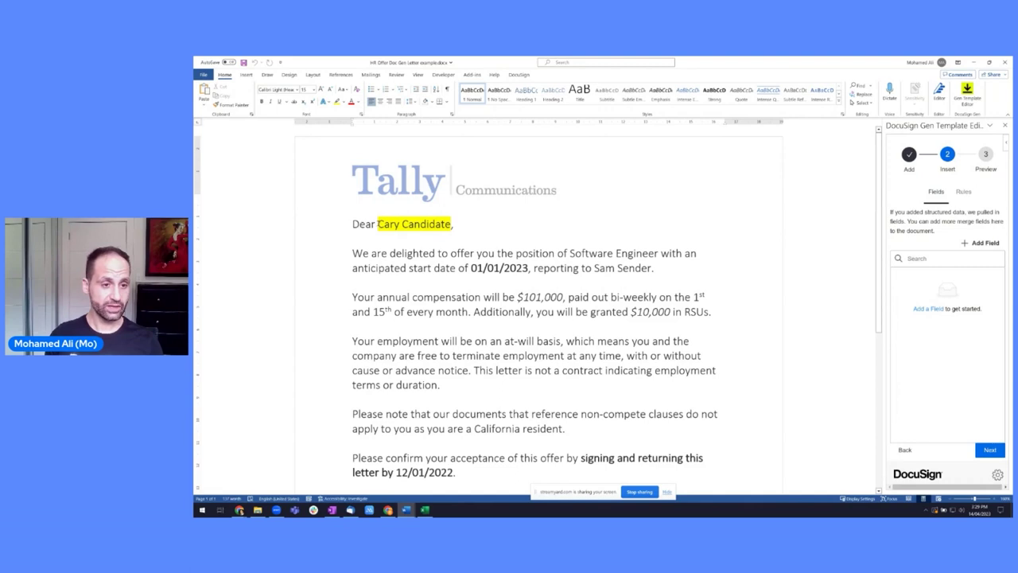
Add a candidate merge field with the candidate's full name as preview value and insert it in place of the name in the greeting
{"action": "left_click_drag", "start_coordinate": [378, 224], "coordinate": [451, 224]}
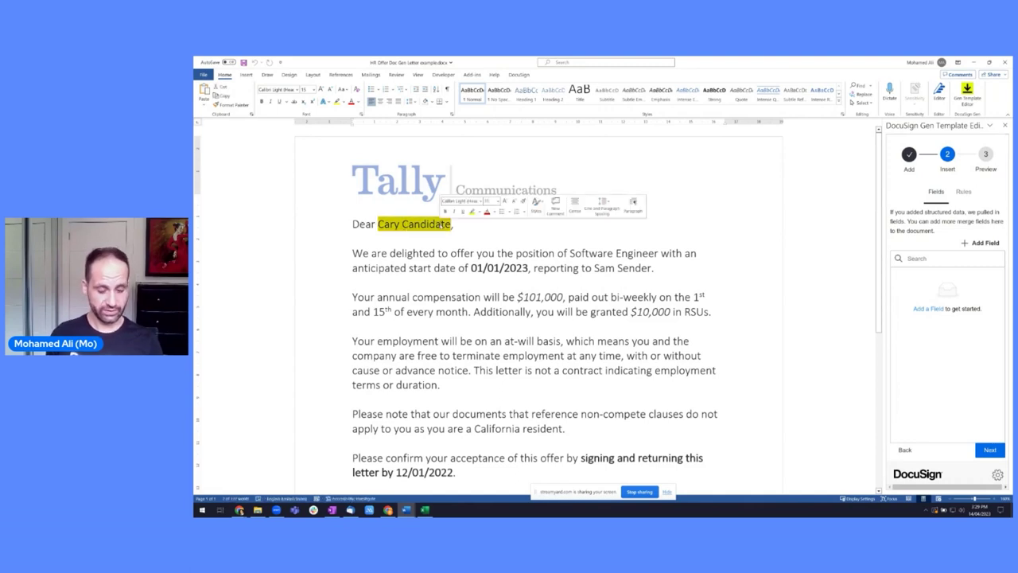
{"action": "left_click", "coordinate": [984, 243]}
{"action": "type", "text": "cand"}
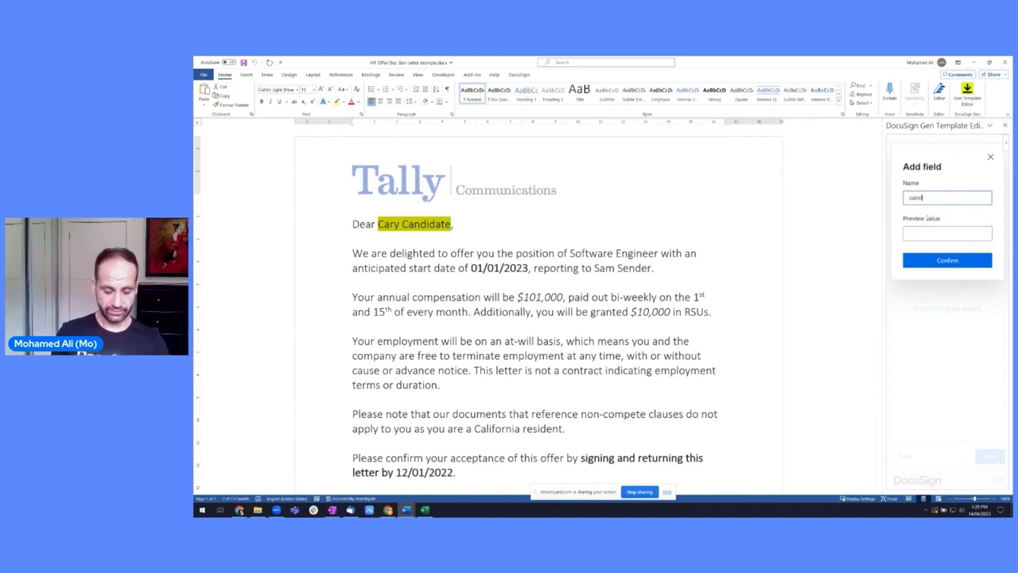
{"action": "type", "text": "idate"}
{"action": "left_click", "coordinate": [929, 234]}
{"action": "type", "text": "Cary Candidate"}
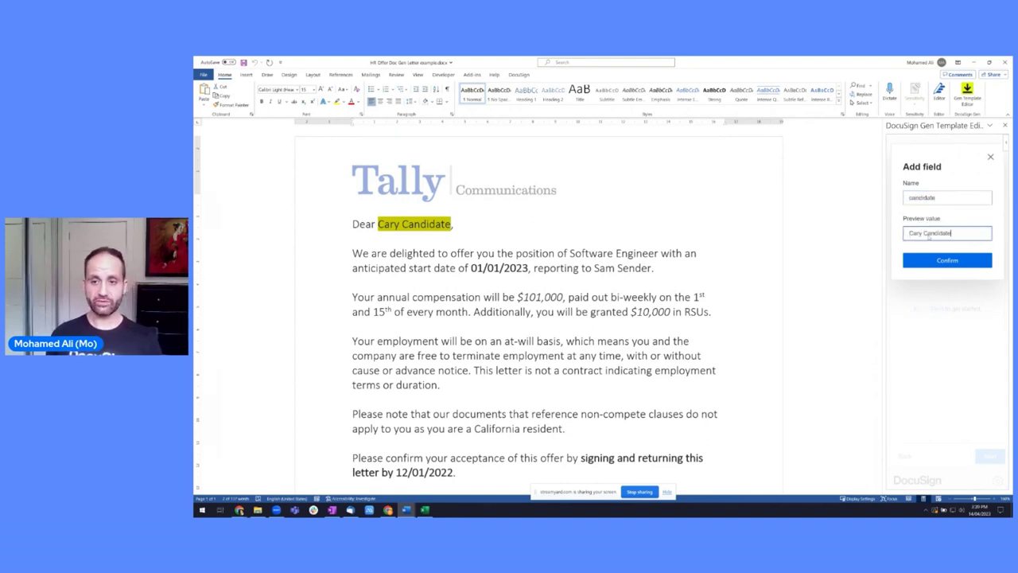
{"action": "left_click", "coordinate": [937, 261]}
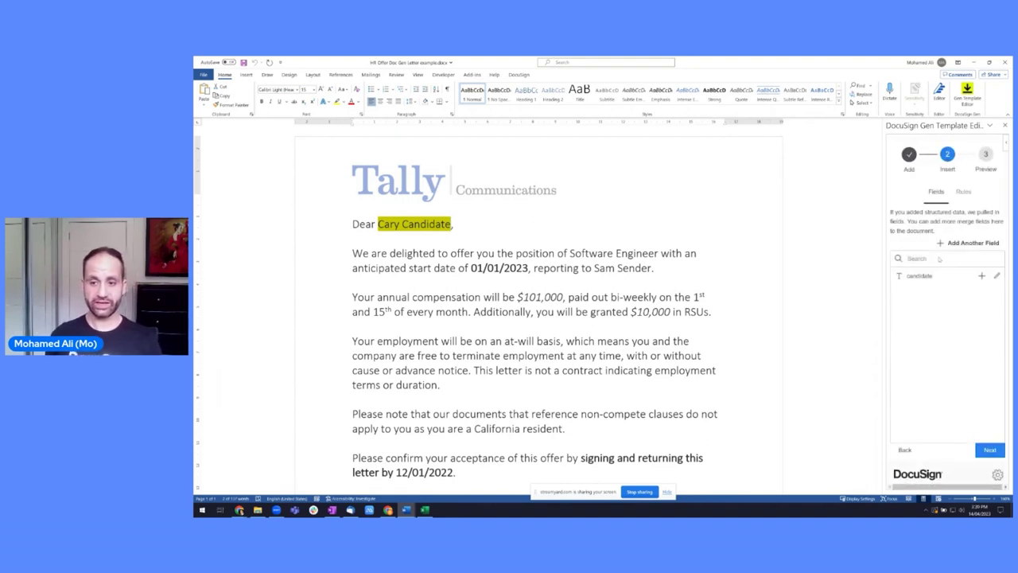
{"action": "left_click", "coordinate": [982, 276]}
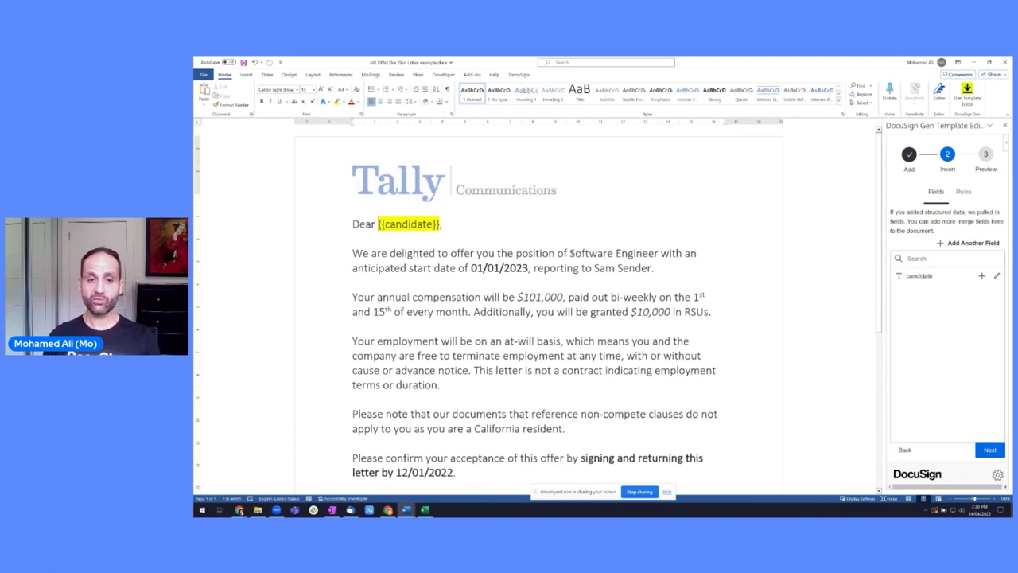
Add a jobTitle merge field with preview value Software Engineer and insert it in place of that position in the first paragraph
{"action": "left_click_drag", "start_coordinate": [569, 253], "coordinate": [659, 253]}
{"action": "key", "text": "ctrl+c"}
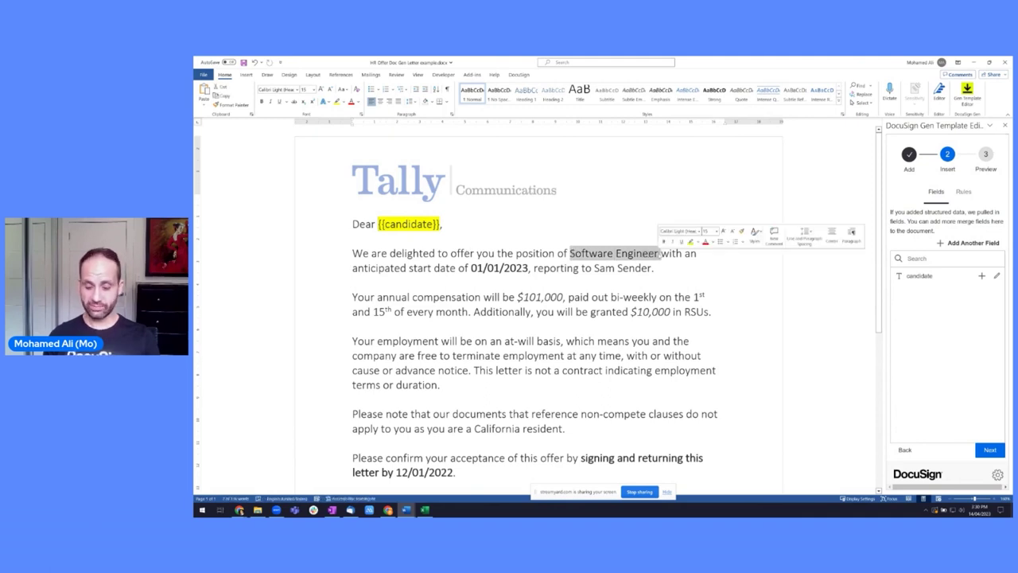
{"action": "left_click", "coordinate": [983, 242]}
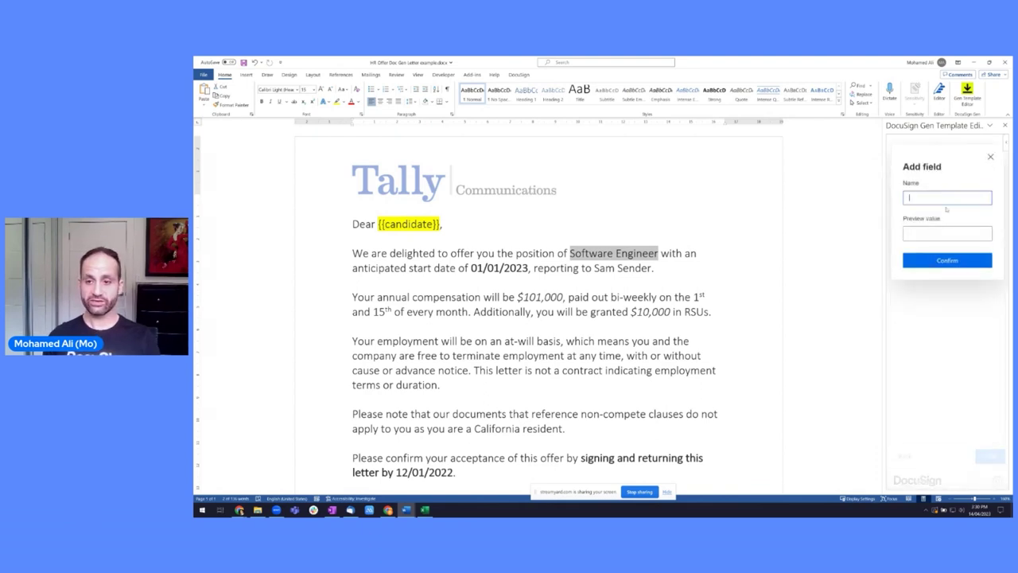
{"action": "type", "text": "job"}
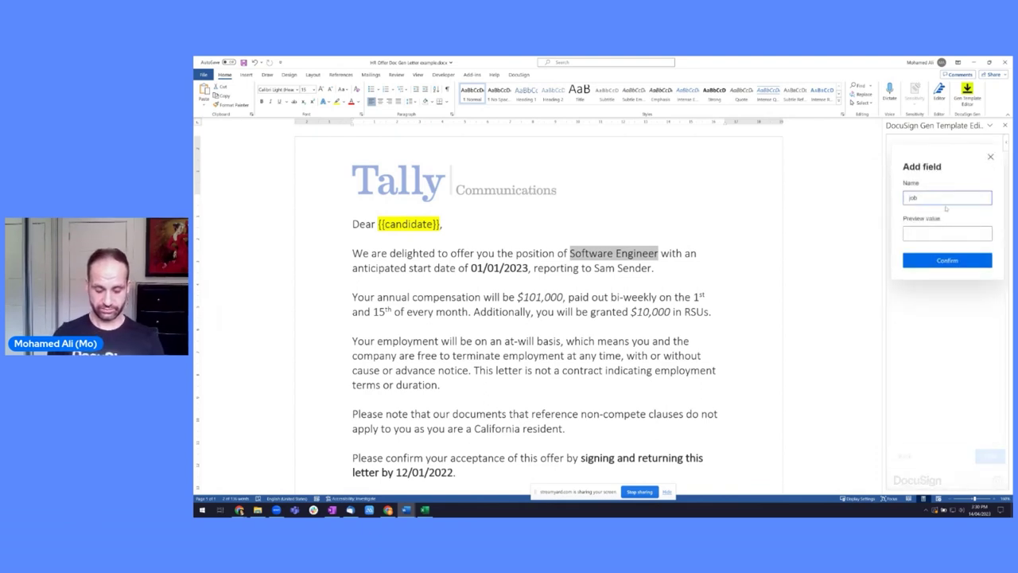
{"action": "type", "text": "T"}
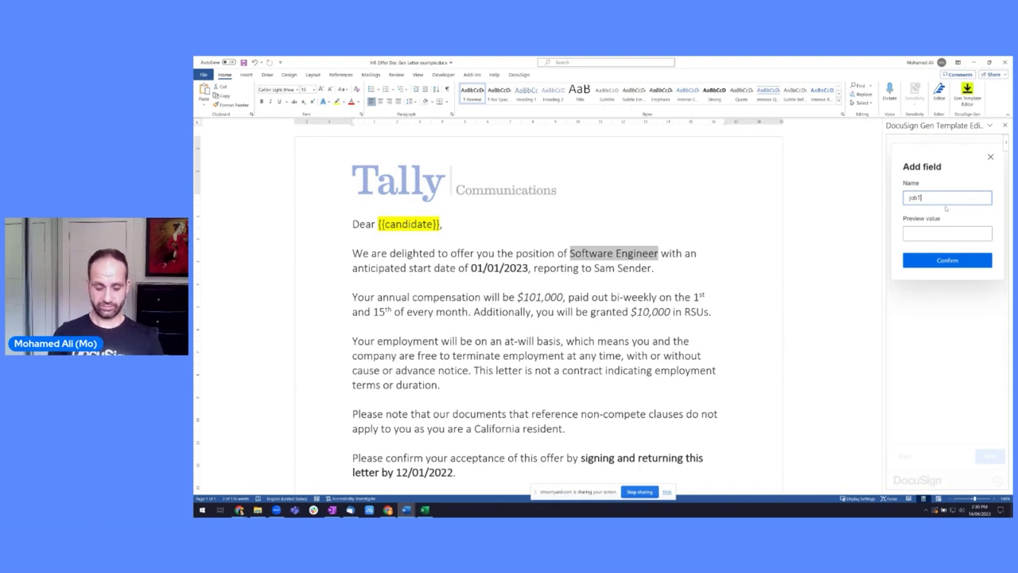
{"action": "type", "text": "itle"}
{"action": "key", "text": "Tab"}
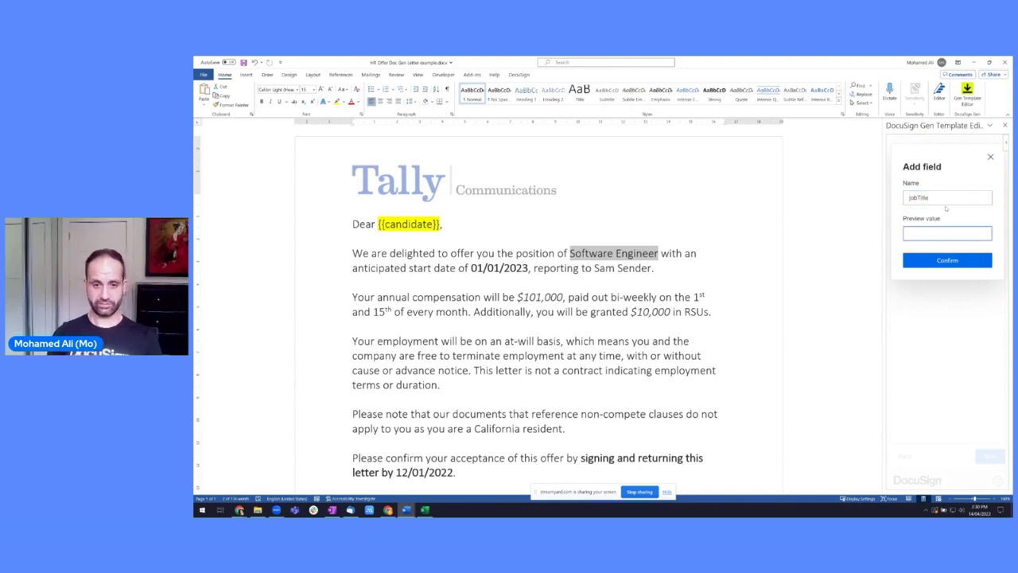
{"action": "key", "text": "ctrl+v"}
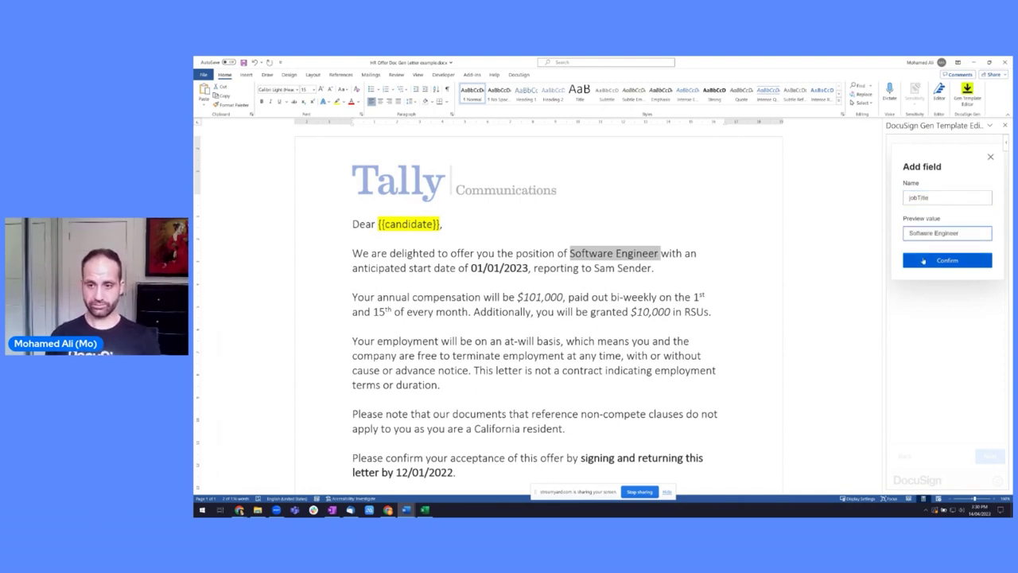
{"action": "left_click", "coordinate": [924, 260]}
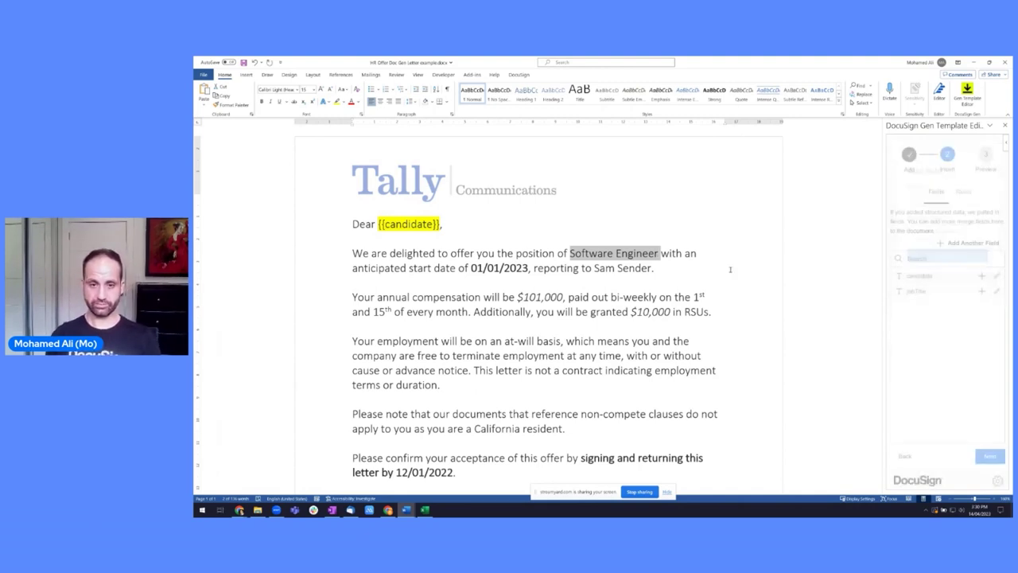
{"action": "left_click", "coordinate": [982, 291]}
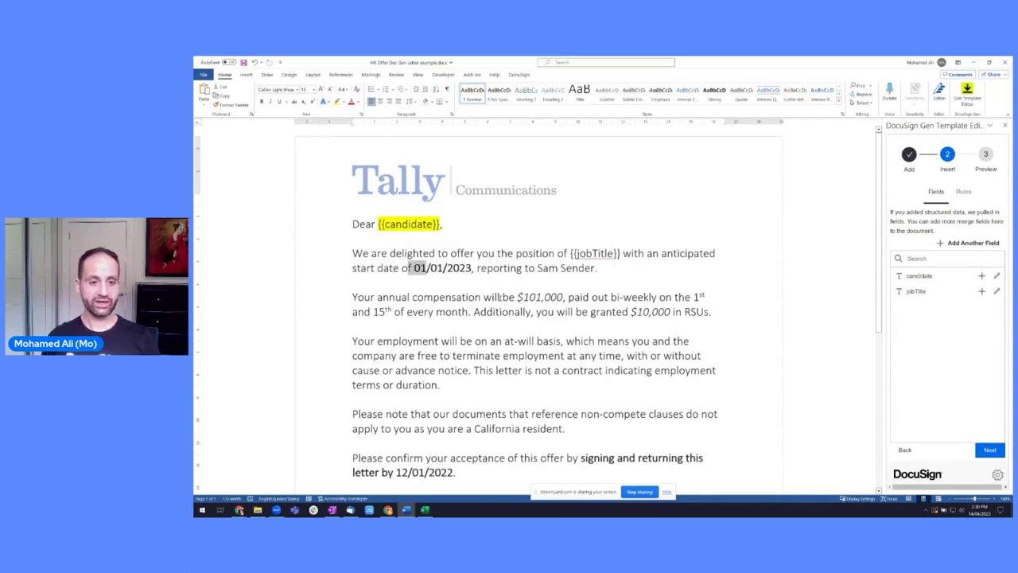
Select the non-compete paragraph about California residents and add a candidateState field with preview value CA
{"action": "left_click_drag", "start_coordinate": [503, 297], "coordinate": [567, 298]}
{"action": "scroll", "coordinate": [586, 307], "scroll_direction": "down", "scroll_amount": 2}
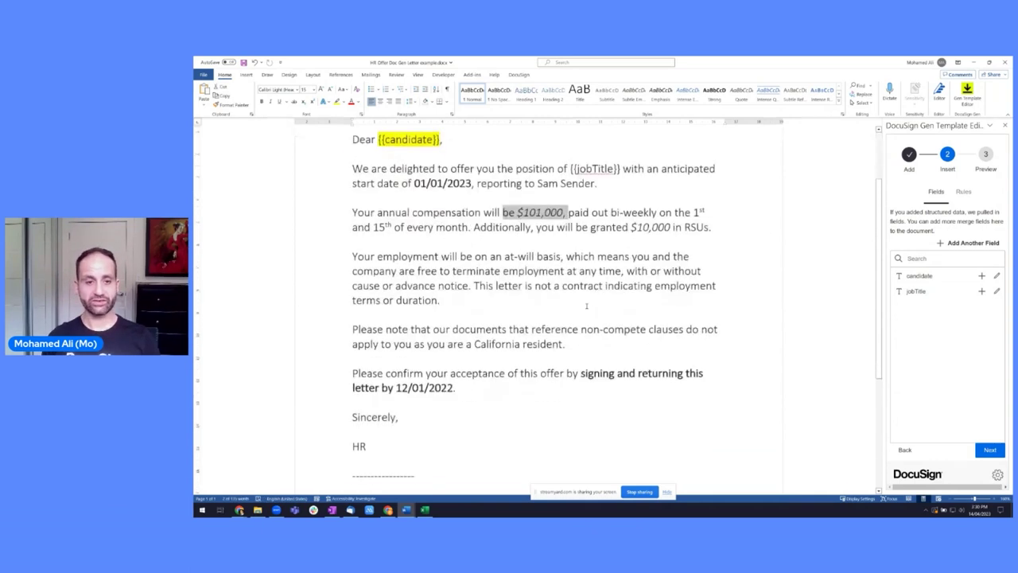
{"action": "scroll", "coordinate": [586, 306], "scroll_direction": "down", "scroll_amount": 1}
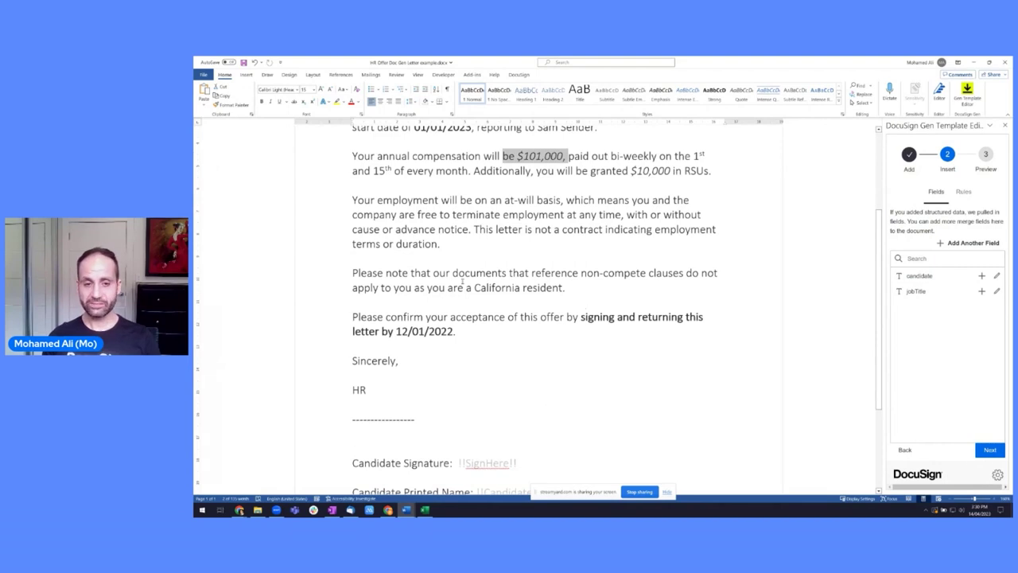
{"action": "left_click_drag", "start_coordinate": [353, 272], "coordinate": [566, 288]}
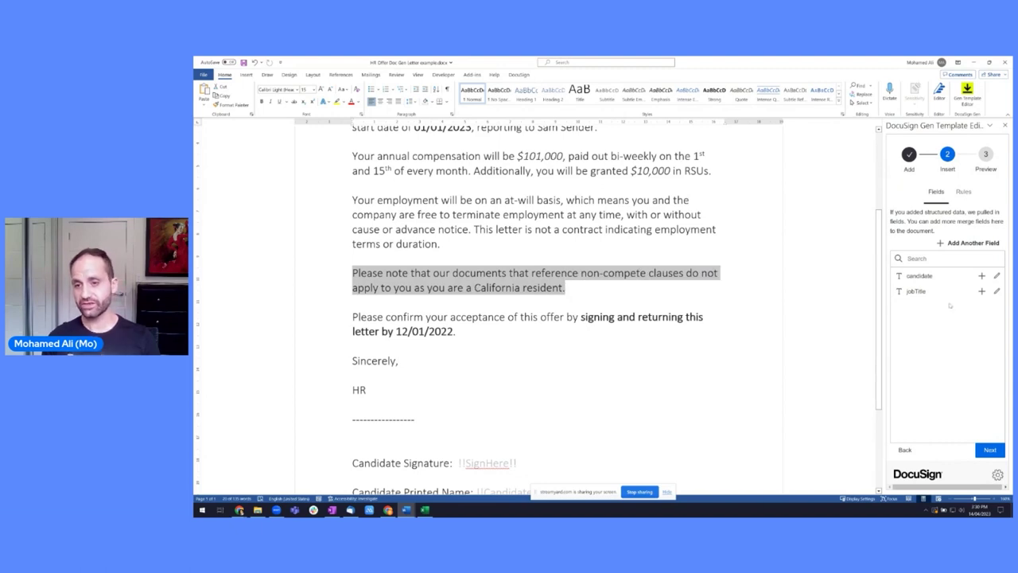
{"action": "left_click", "coordinate": [966, 244]}
{"action": "type", "text": "ca"}
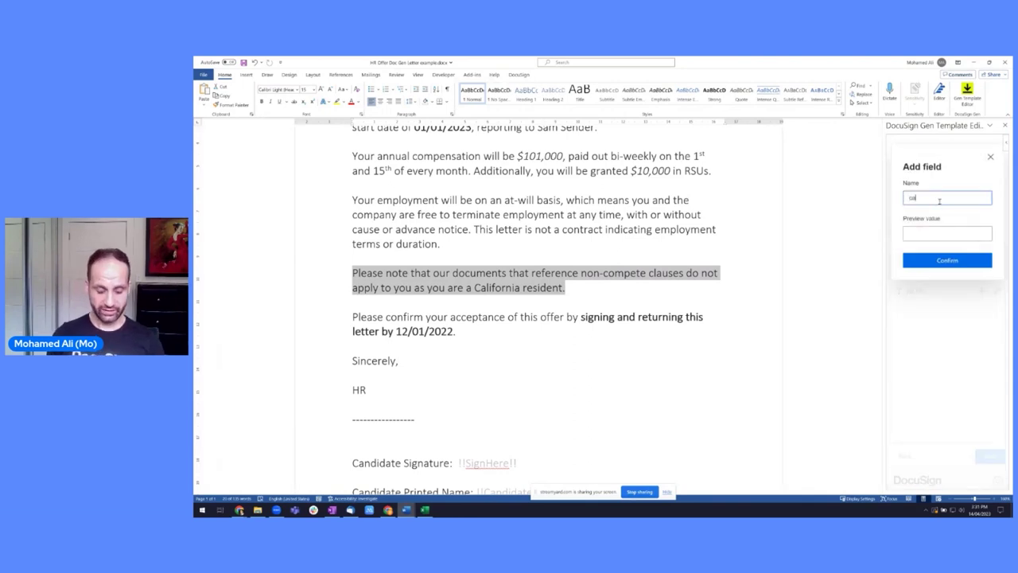
{"action": "type", "text": "ndidate"}
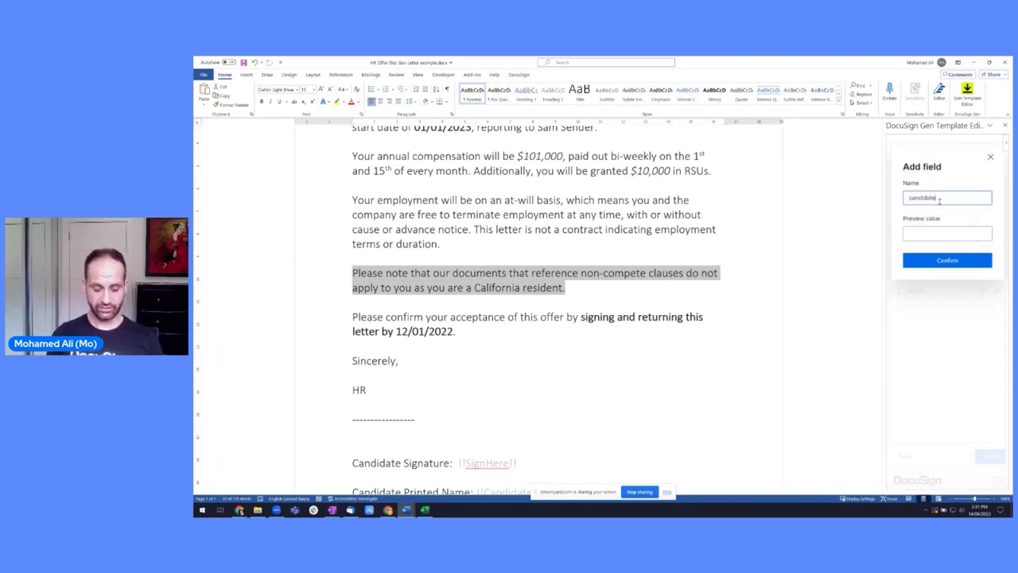
{"action": "type", "text": "State"}
{"action": "key", "text": "Tab"}
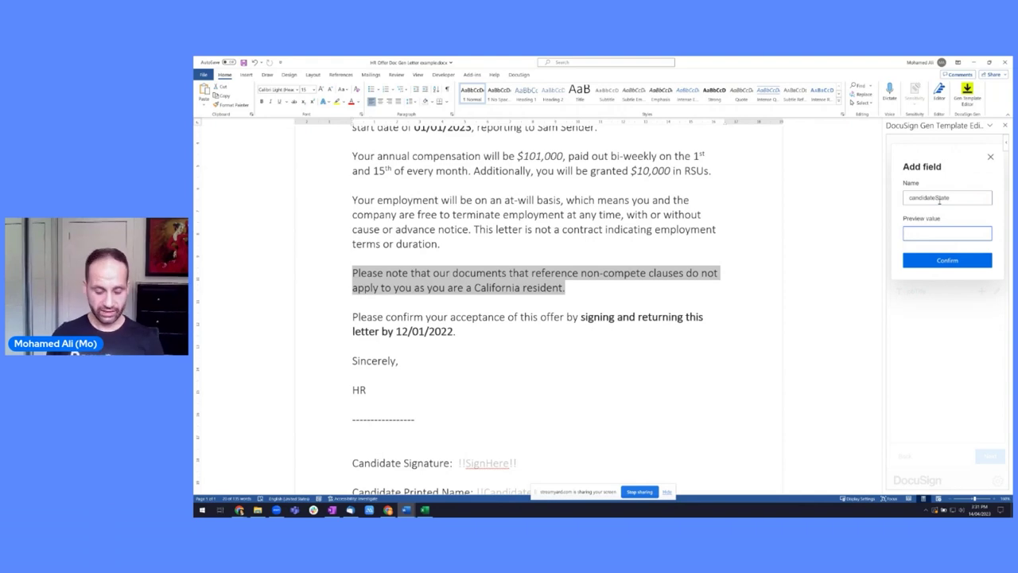
{"action": "type", "text": "CA"}
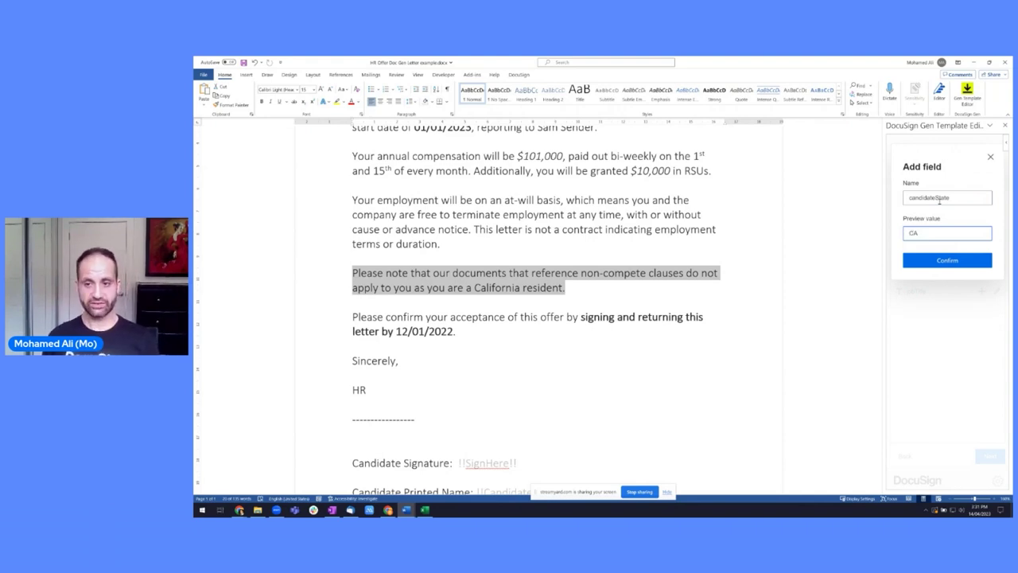
{"action": "left_click", "coordinate": [935, 259]}
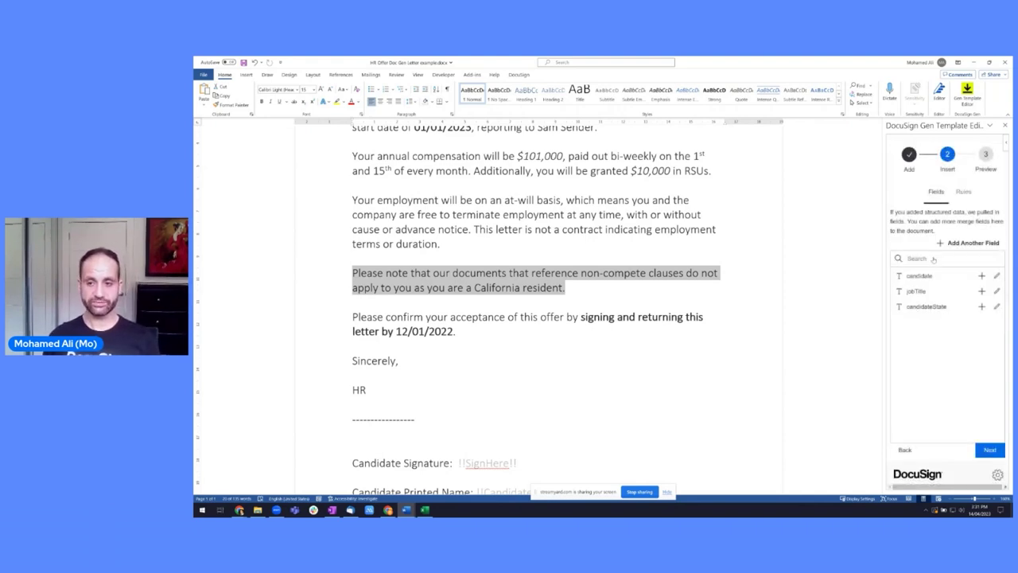
Insert a rule around the selected non-compete paragraph that shows it when candidateState matches CA
{"action": "left_click", "coordinate": [962, 193]}
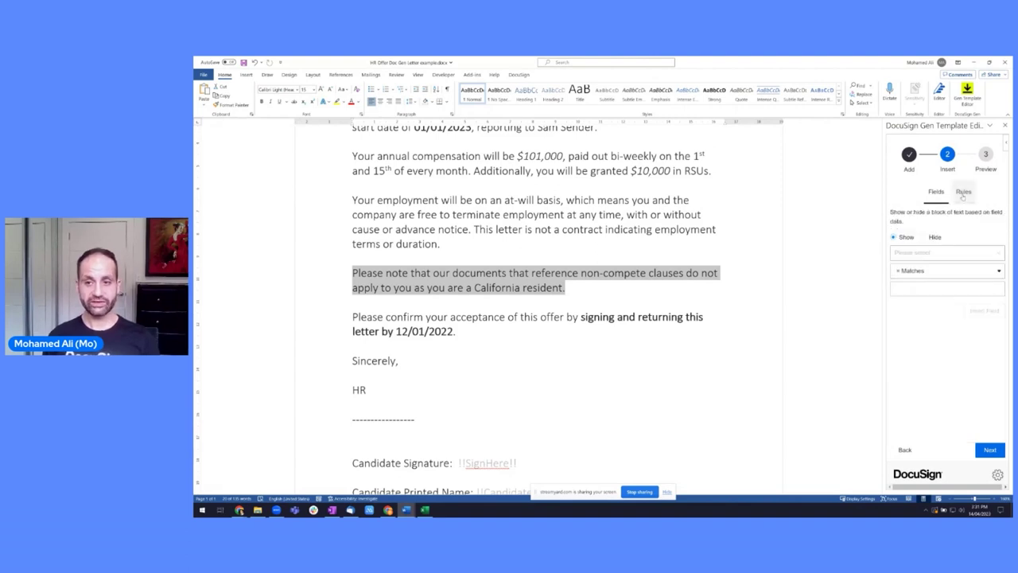
{"action": "left_click", "coordinate": [928, 254]}
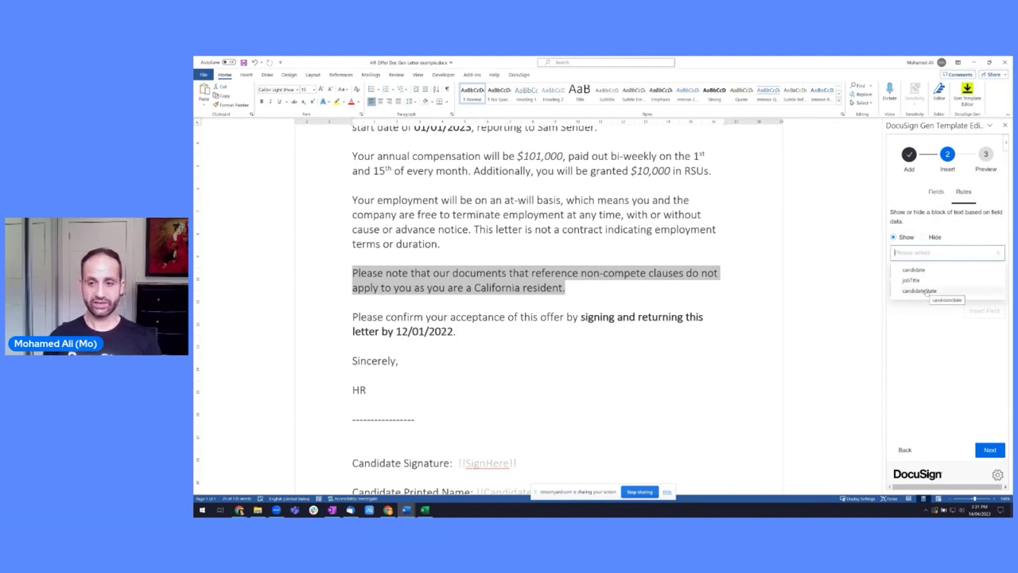
{"action": "left_click", "coordinate": [928, 291]}
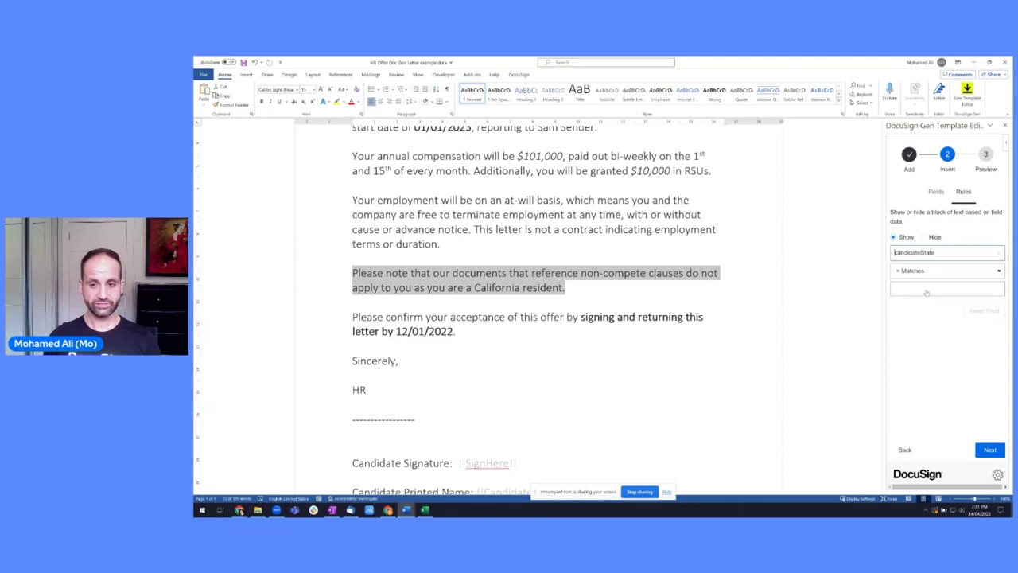
{"action": "left_click", "coordinate": [927, 291]}
{"action": "type", "text": "CA"}
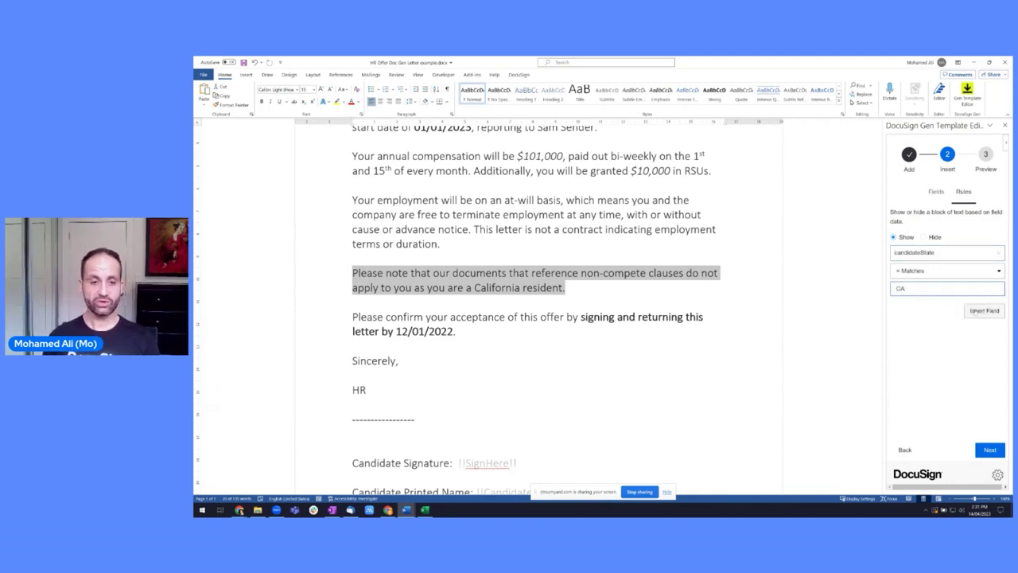
{"action": "left_click", "coordinate": [983, 311]}
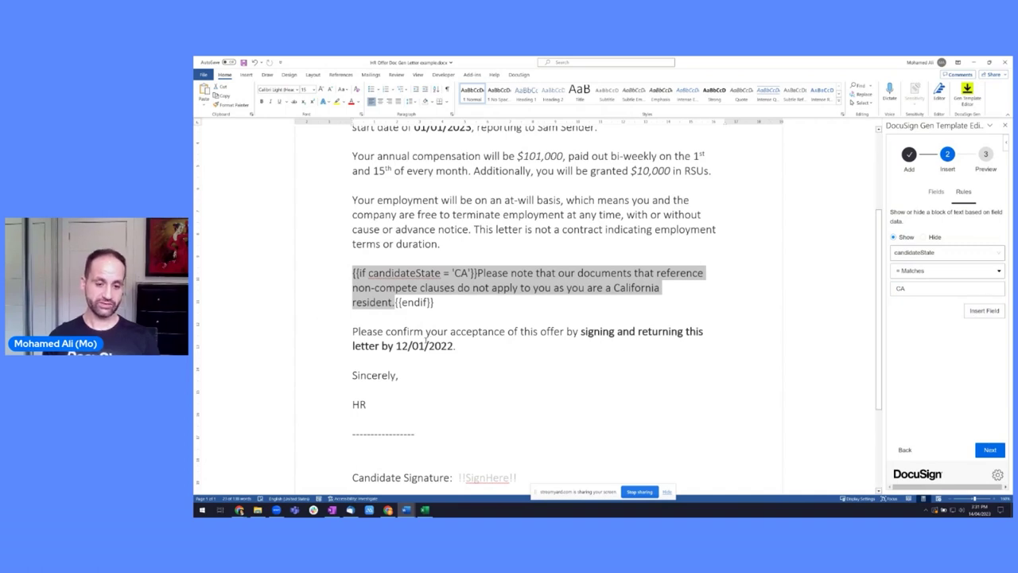
{"action": "left_click", "coordinate": [438, 306]}
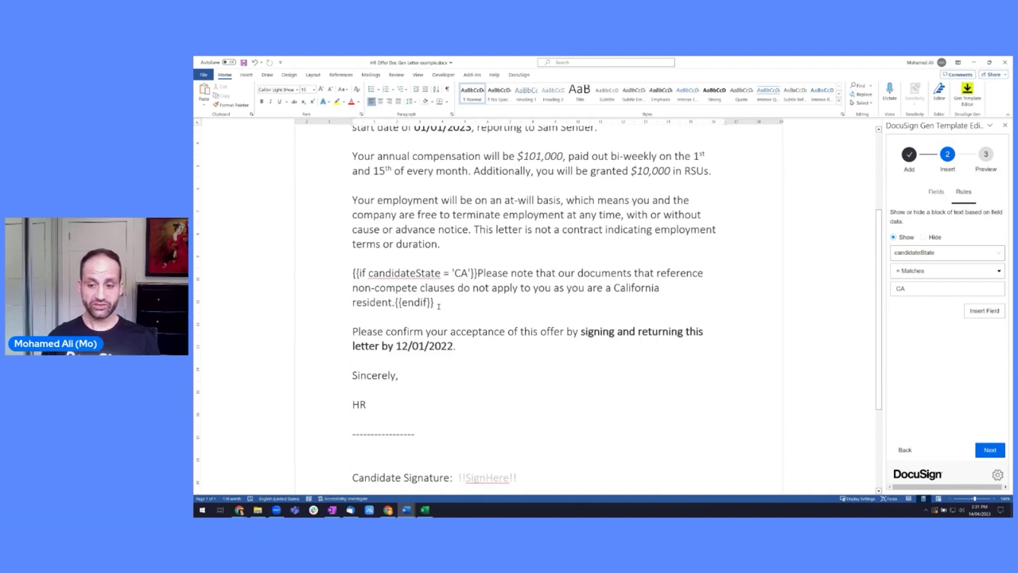
Preview the generated letter, check the greeting and the California paragraph, close the preview and return to the field list
{"action": "left_click", "coordinate": [993, 452]}
{"action": "left_click", "coordinate": [945, 225]}
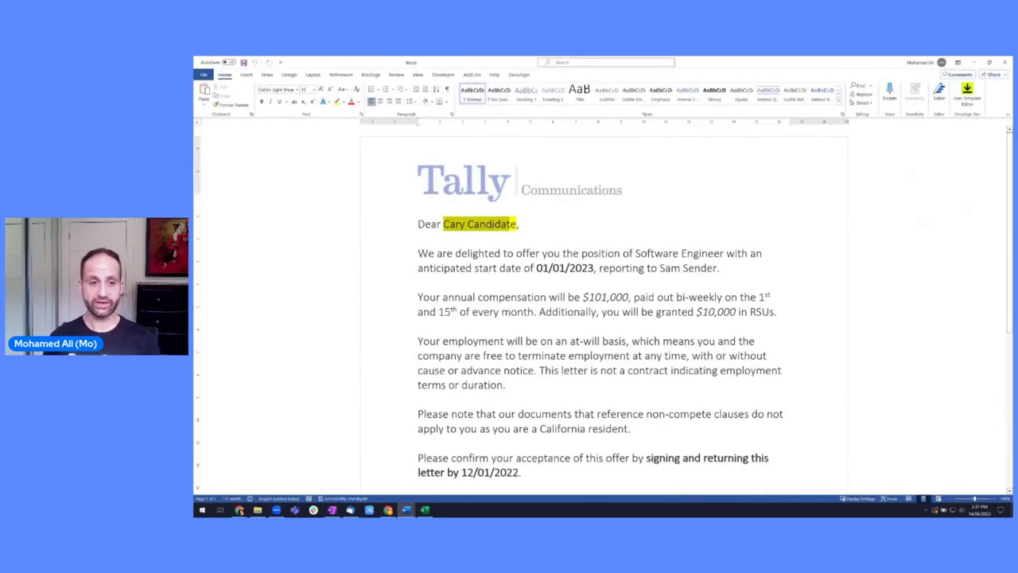
{"action": "scroll", "coordinate": [645, 324], "scroll_direction": "down", "scroll_amount": 2}
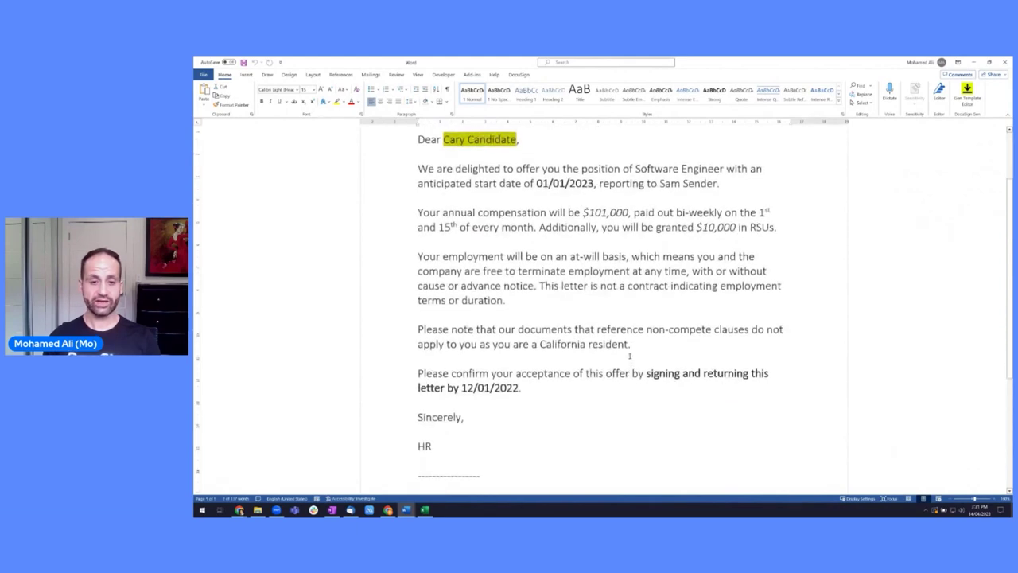
{"action": "triple_click", "coordinate": [563, 344]}
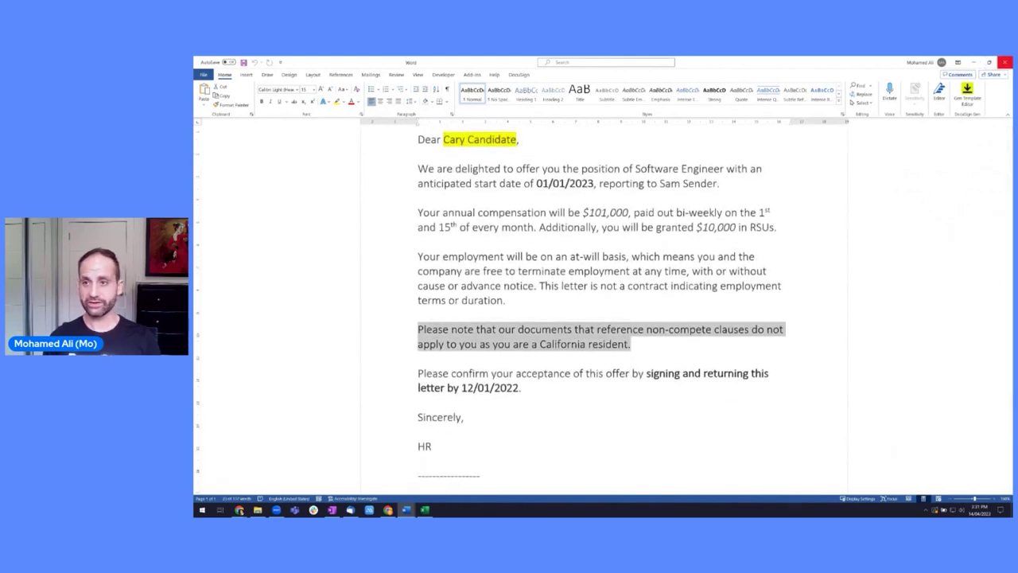
{"action": "left_click", "coordinate": [1005, 62]}
{"action": "left_click", "coordinate": [929, 193]}
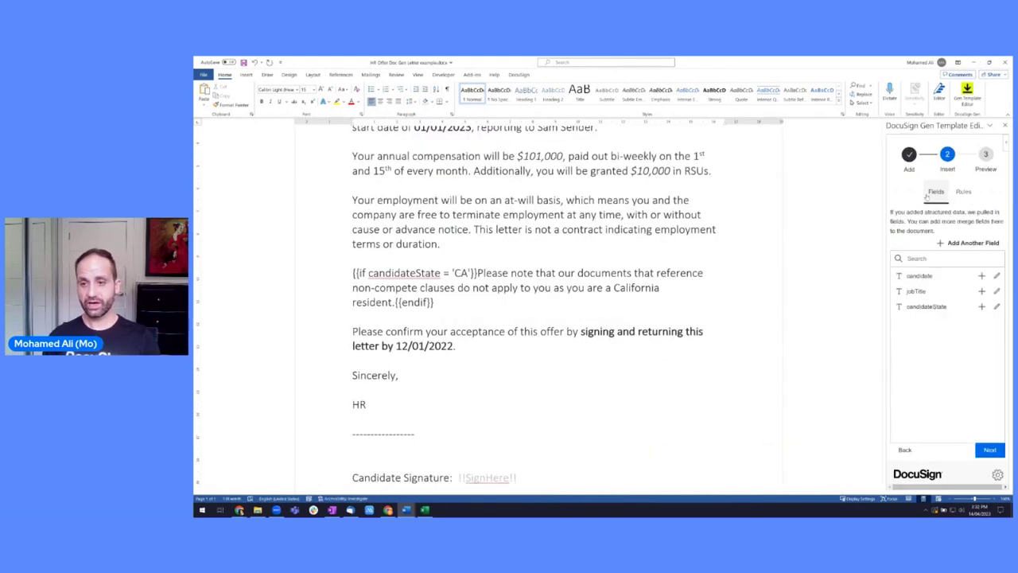
Set the preview value of the candidateState field to NY
{"action": "left_click", "coordinate": [996, 308]}
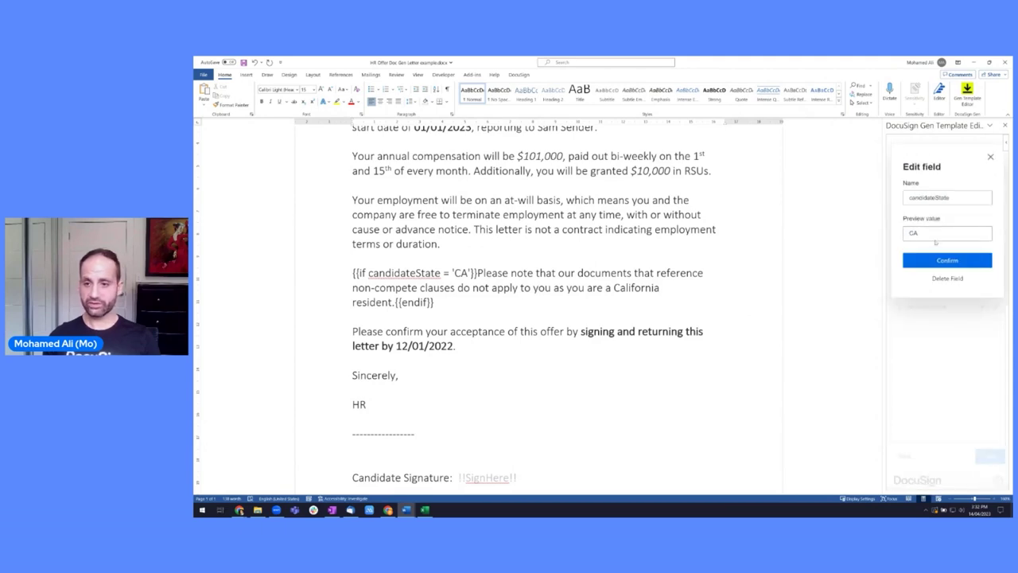
{"action": "left_click_drag", "start_coordinate": [937, 233], "coordinate": [887, 232]}
{"action": "type", "text": "NY"}
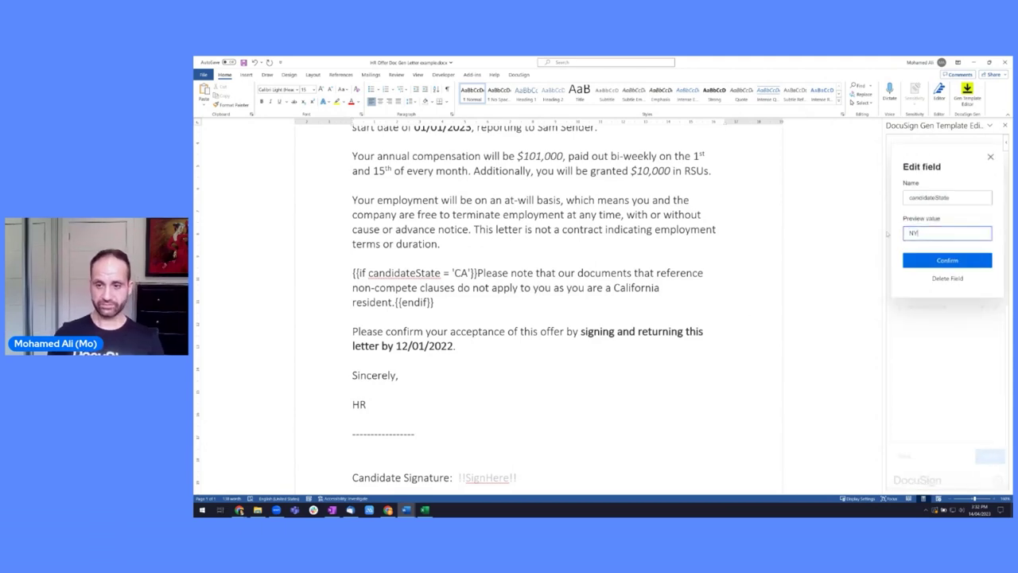
{"action": "left_click", "coordinate": [932, 259]}
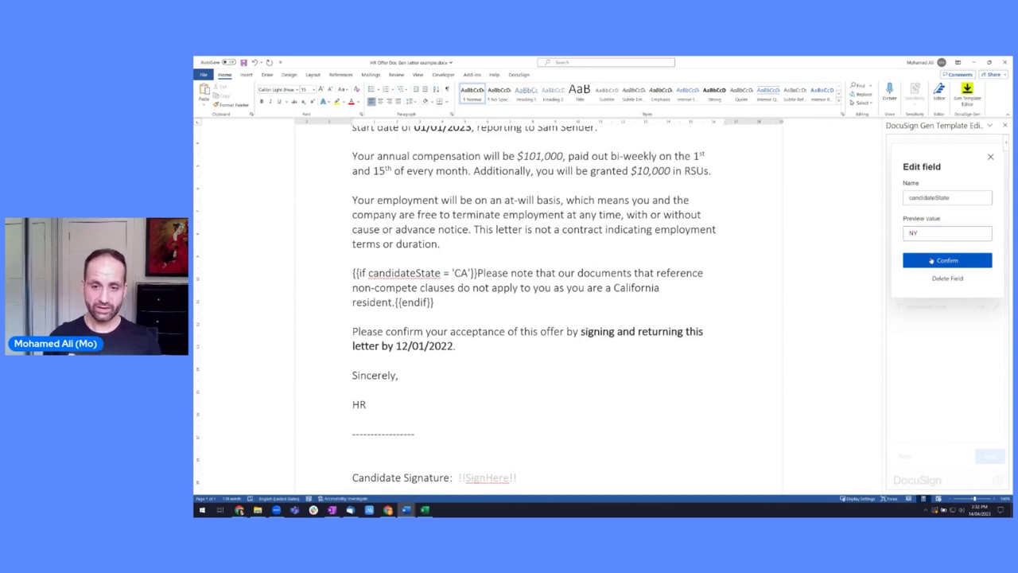
Preview the generated letter, check where the California non-compete paragraph would appear, and close the preview
{"action": "left_click", "coordinate": [985, 451]}
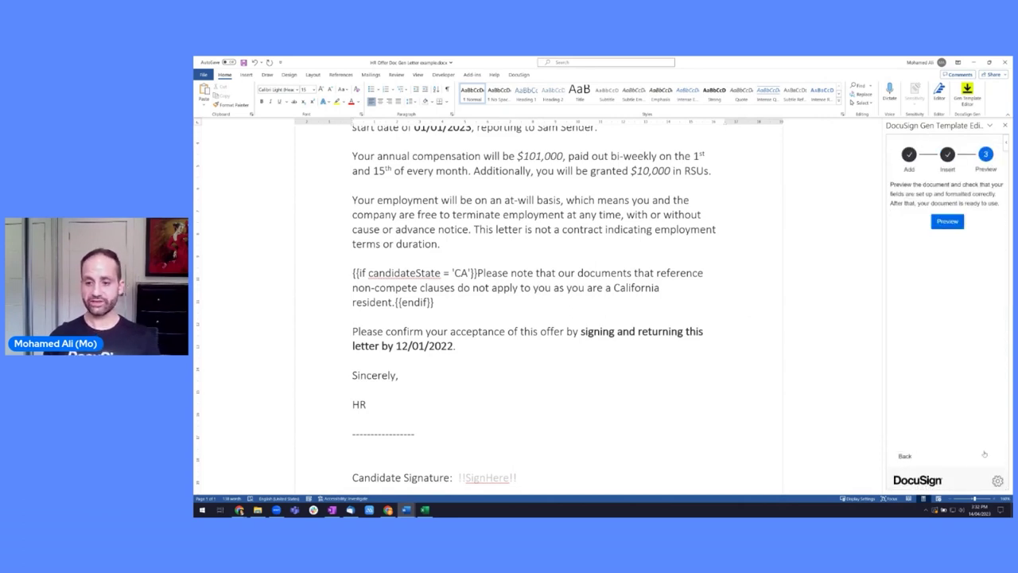
{"action": "left_click", "coordinate": [943, 222]}
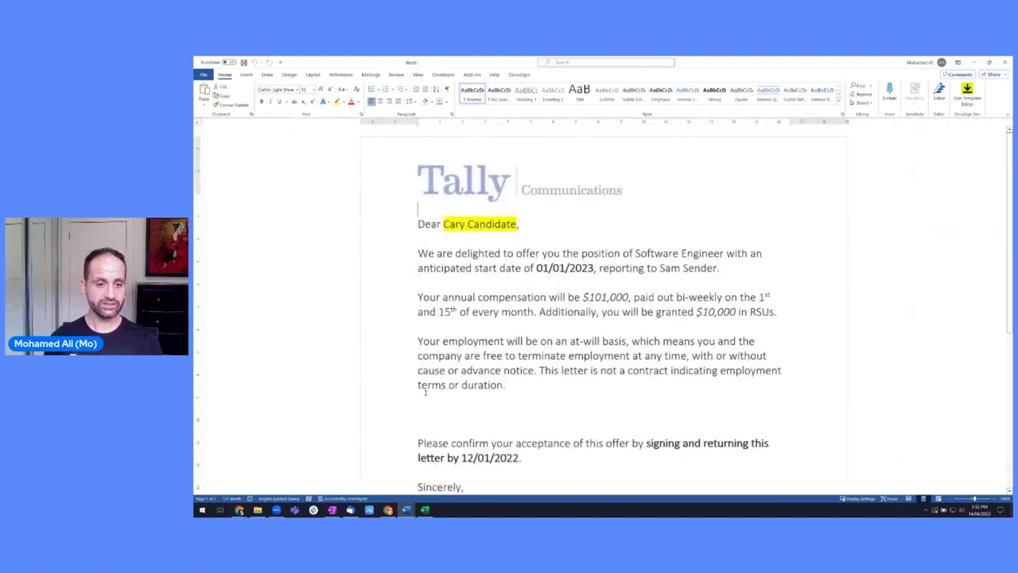
{"action": "left_click", "coordinate": [445, 430]}
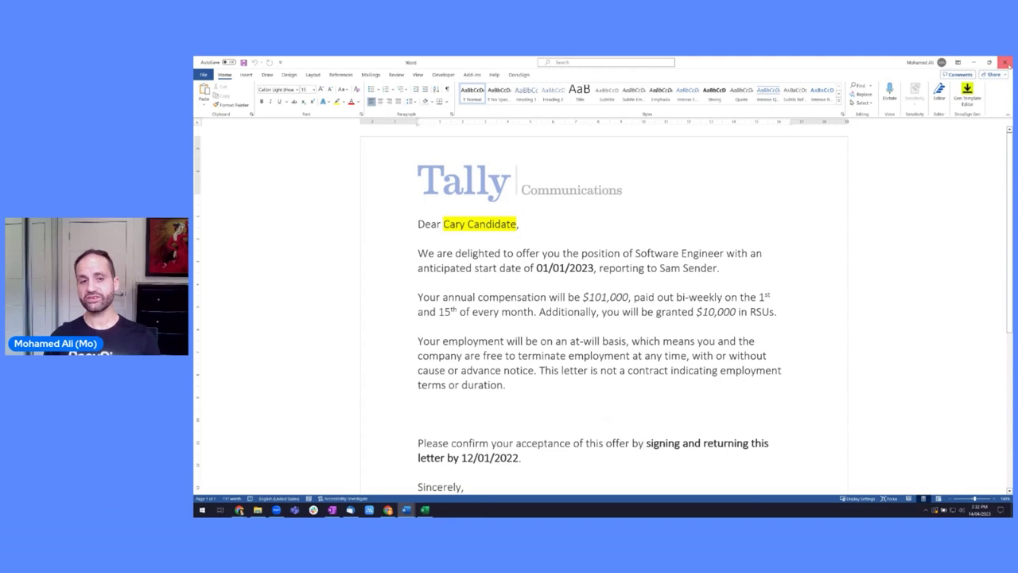
{"action": "left_click", "coordinate": [1005, 62]}
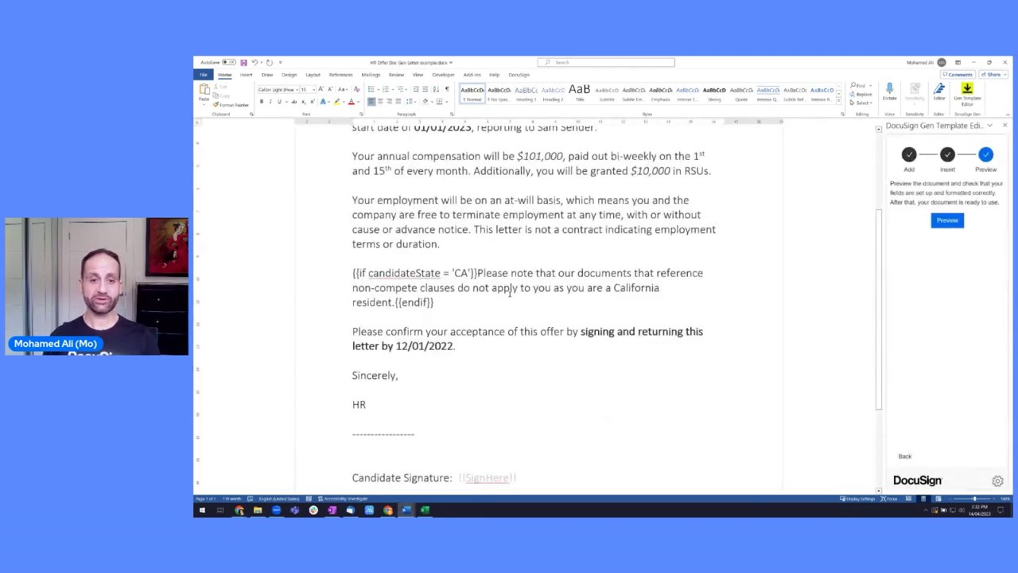
Switch to the HR Offer Doc Gen Letter.docx window and review its candidate, startDate and hiringManager merge fields
{"action": "left_click", "coordinate": [406, 510]}
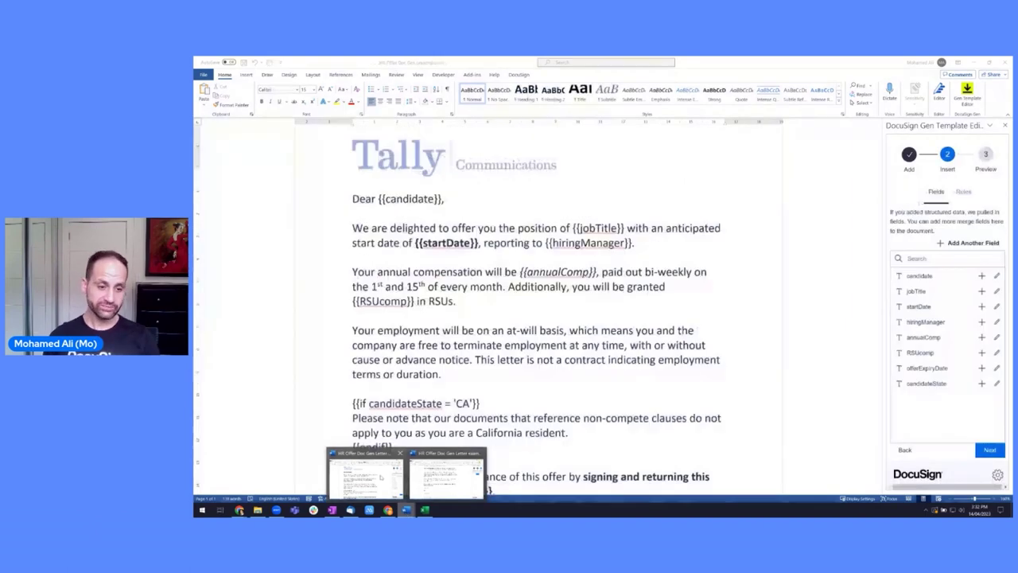
{"action": "left_click", "coordinate": [366, 475]}
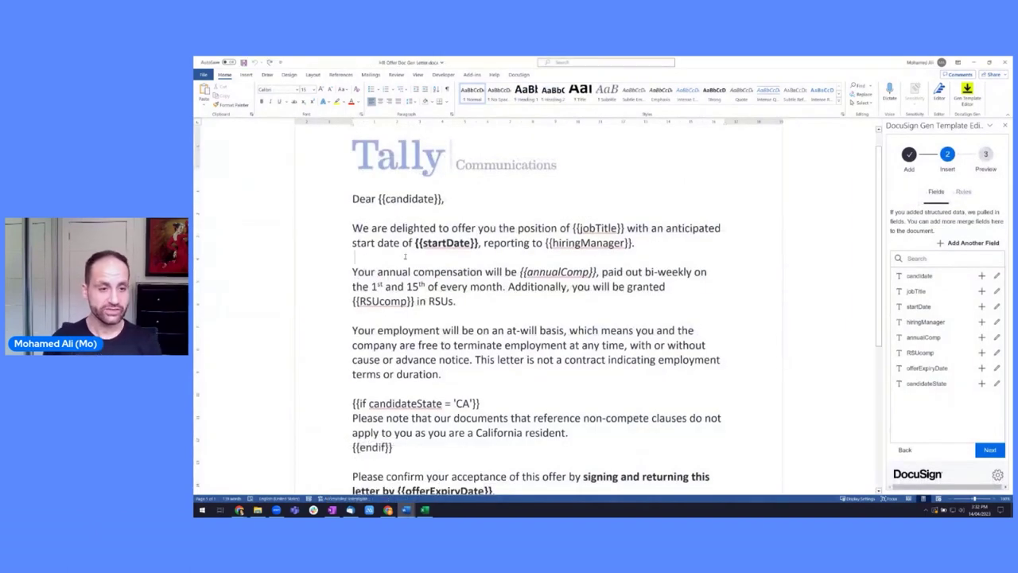
{"action": "left_click_drag", "start_coordinate": [378, 199], "coordinate": [443, 199]}
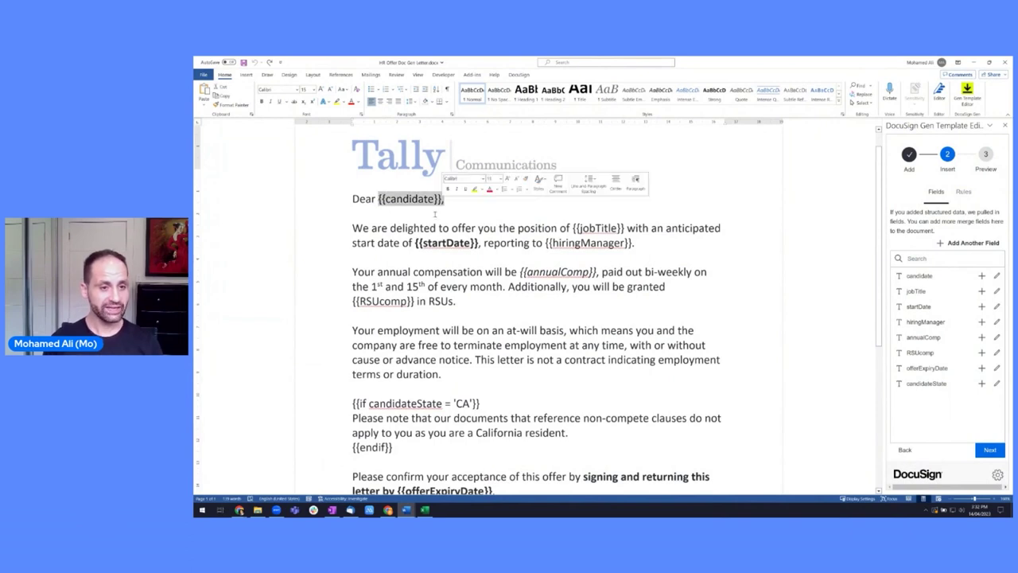
{"action": "left_click_drag", "start_coordinate": [415, 242], "coordinate": [478, 242]}
{"action": "left_click_drag", "start_coordinate": [553, 243], "coordinate": [626, 242]}
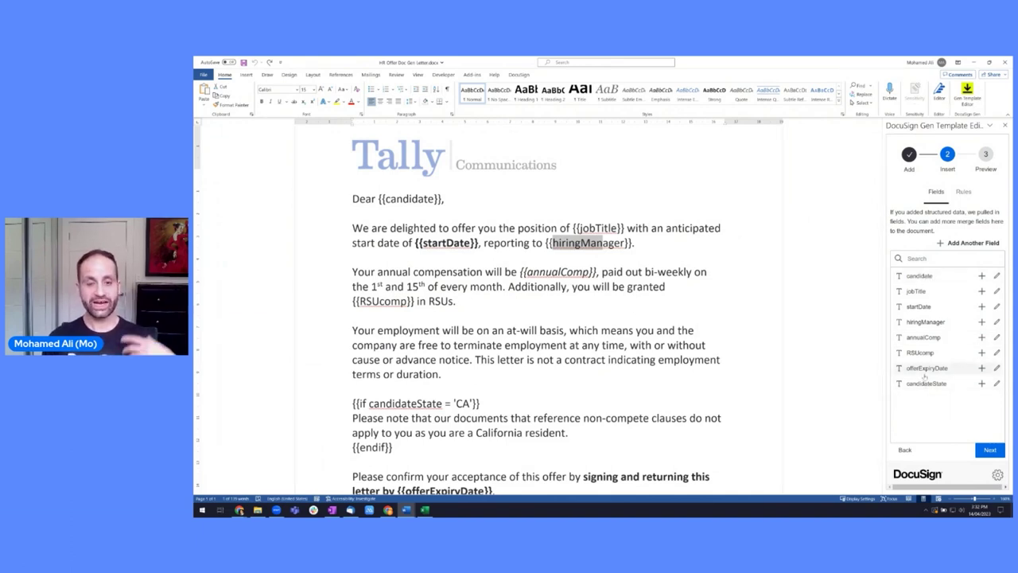
{"action": "left_click", "coordinate": [646, 379]}
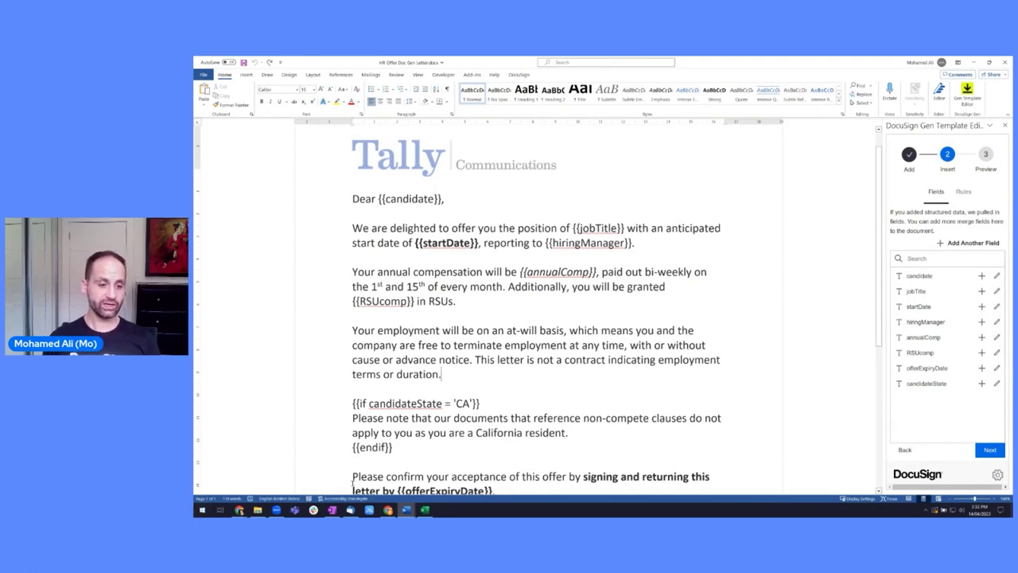
Switch to DocuSign eSignature in the browser and start creating a new template
{"action": "left_click", "coordinate": [238, 510]}
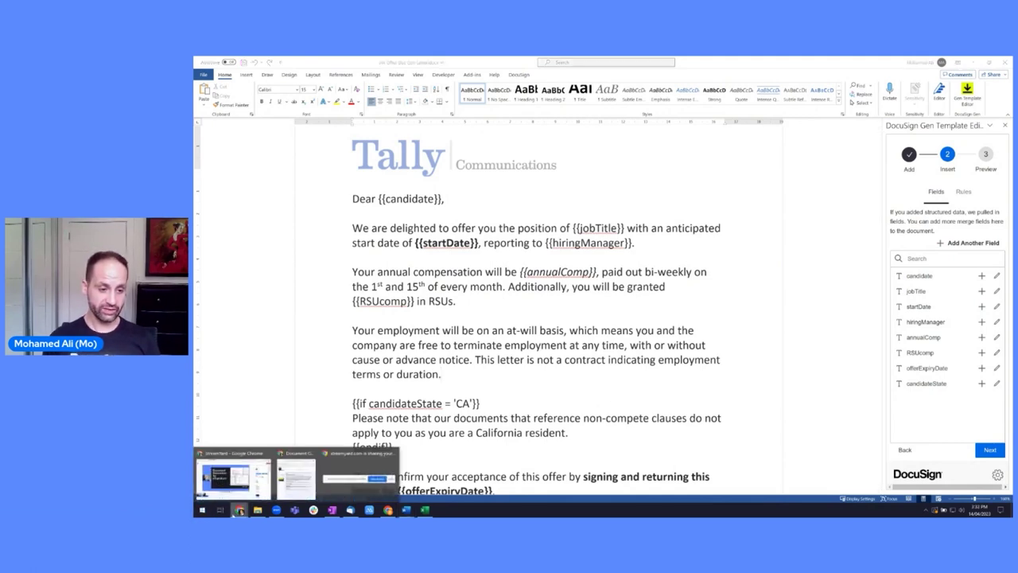
{"action": "left_click", "coordinate": [296, 477]}
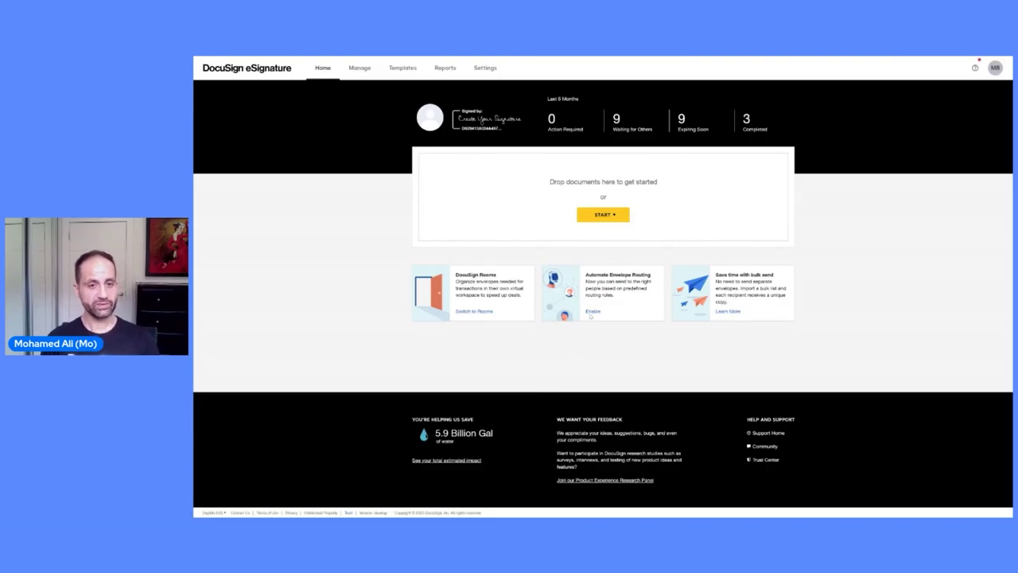
{"action": "left_click", "coordinate": [613, 214]}
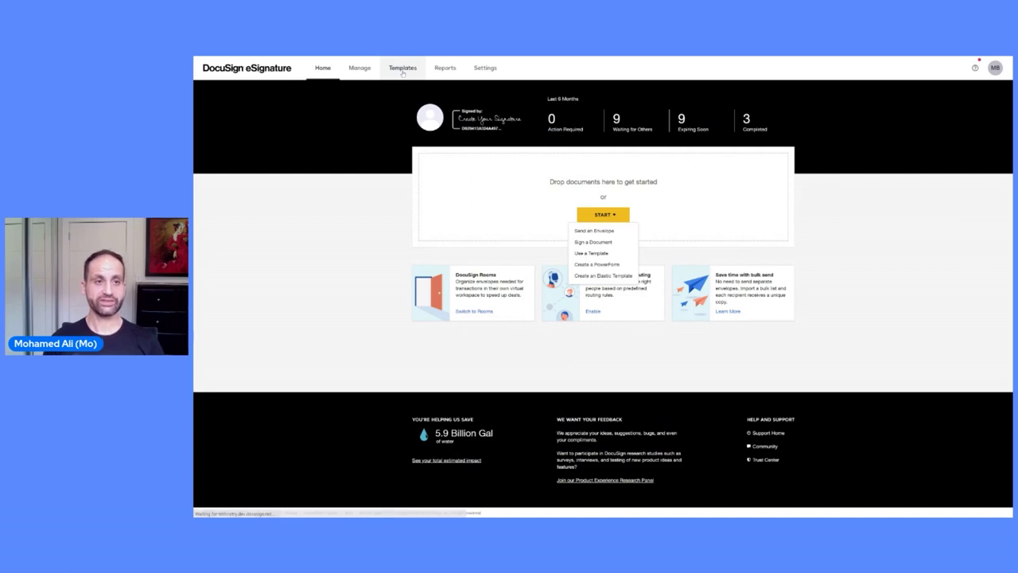
{"action": "left_click", "coordinate": [402, 68]}
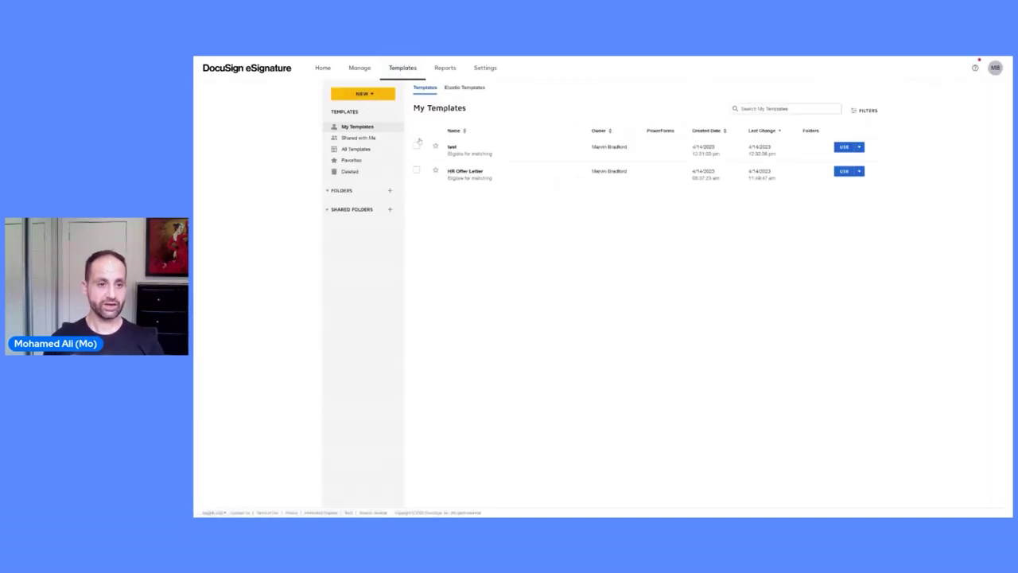
{"action": "left_click", "coordinate": [363, 94]}
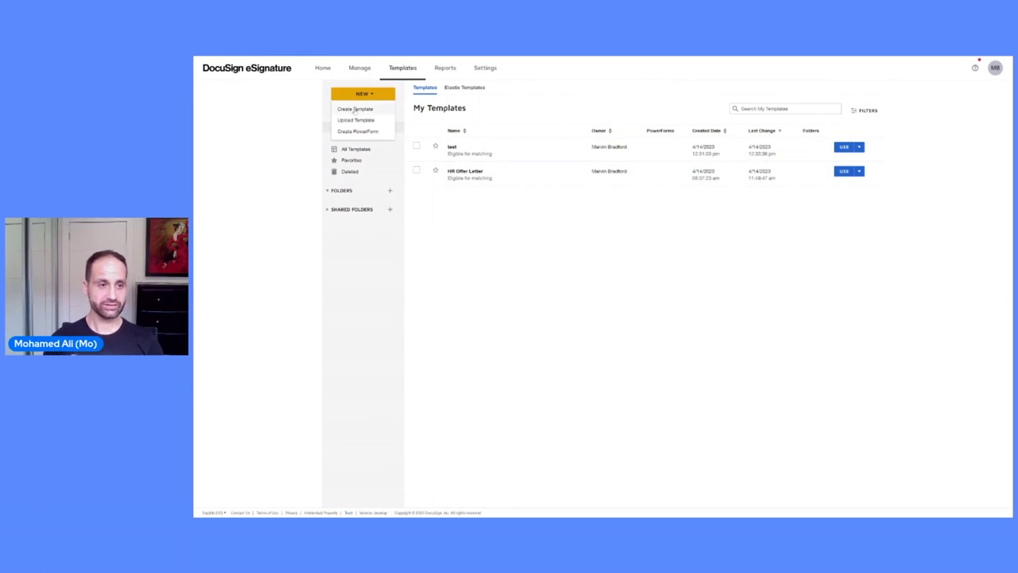
{"action": "left_click", "coordinate": [355, 108]}
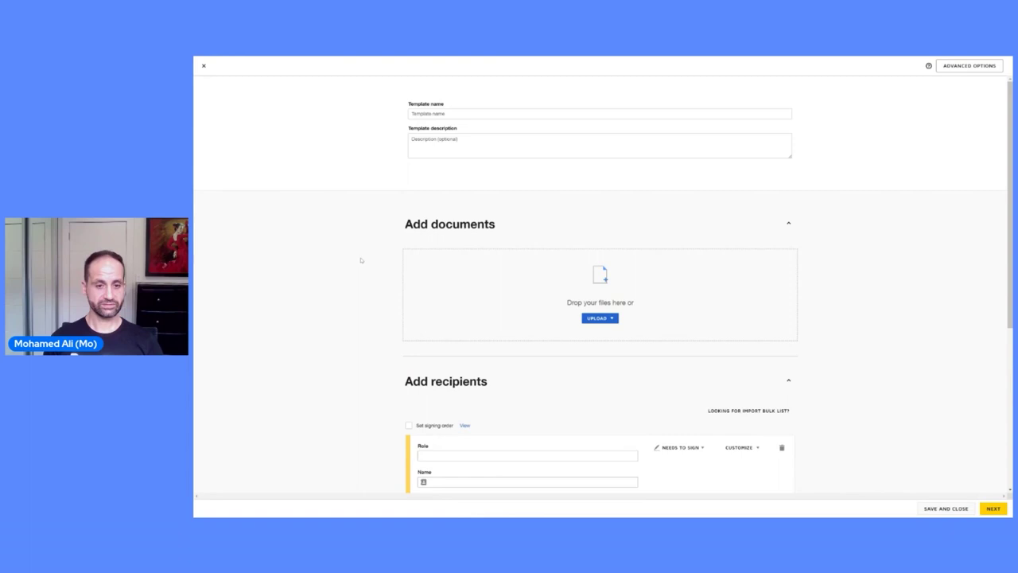
Upload HR Offer Doc Gen Letter.docx from the computer as the template's document
{"action": "left_click", "coordinate": [613, 318]}
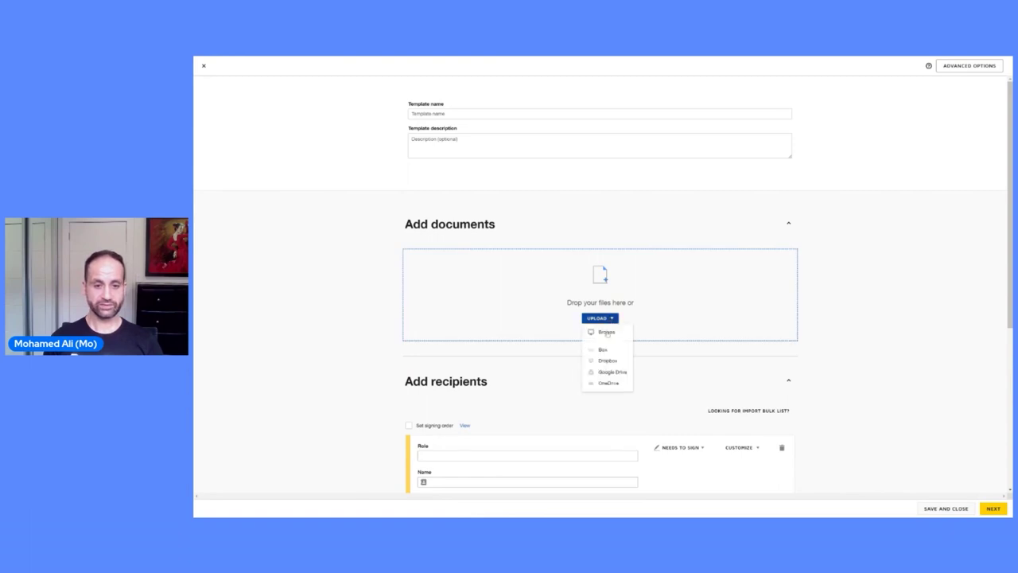
{"action": "left_click", "coordinate": [607, 332]}
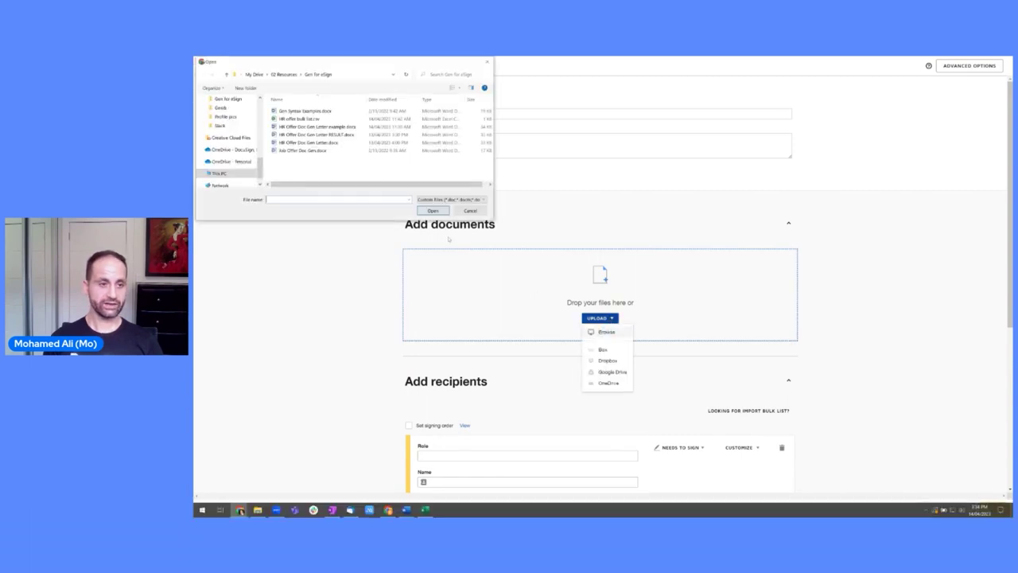
{"action": "double_click", "coordinate": [337, 144]}
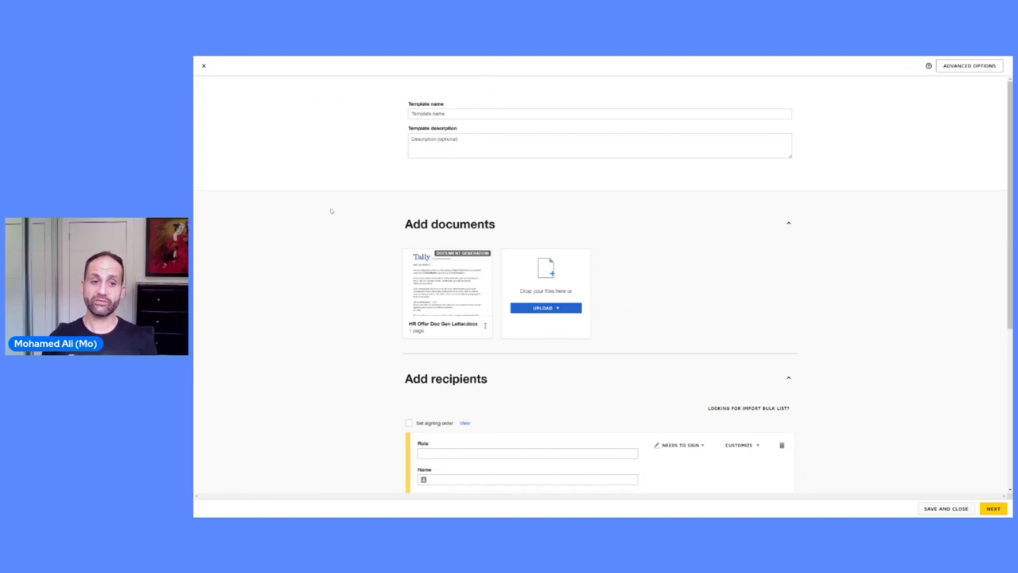
{"action": "mouse_move", "coordinate": [460, 253]}
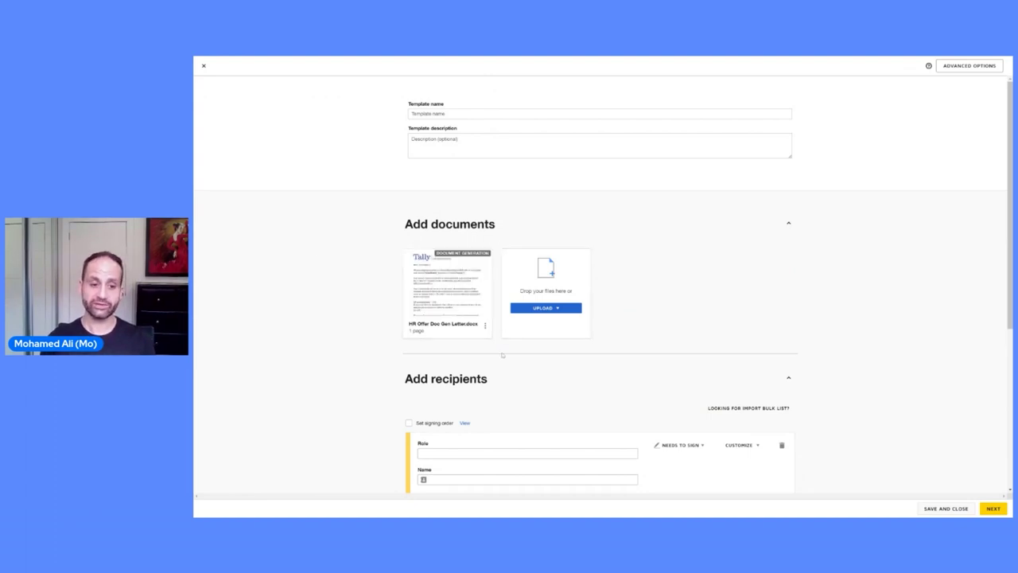
Give the first recipient the role Candidate and continue to placing fields on the document
{"action": "scroll", "coordinate": [477, 382], "scroll_direction": "down", "scroll_amount": 1}
{"action": "left_click", "coordinate": [461, 414]}
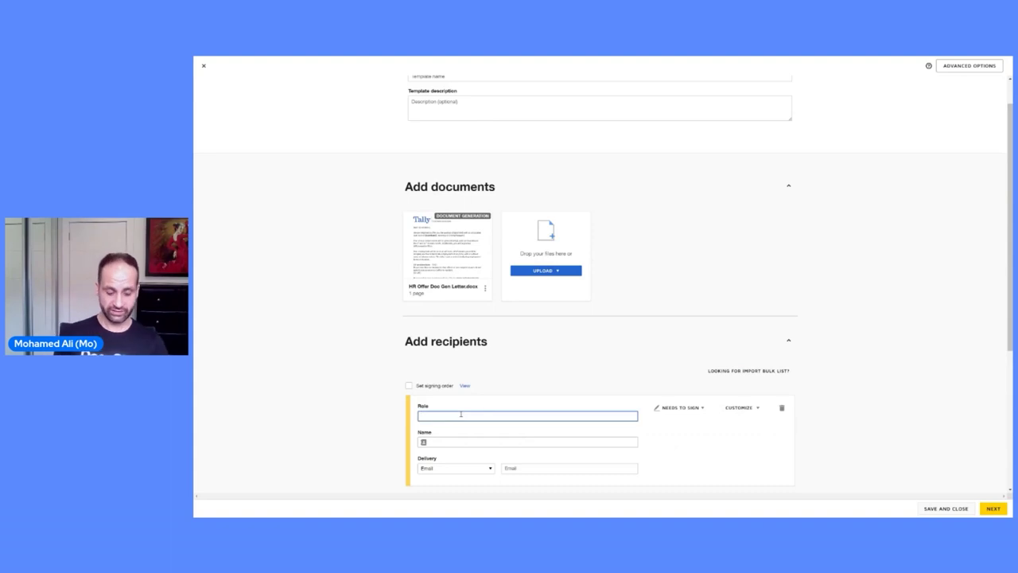
{"action": "type", "text": "C"}
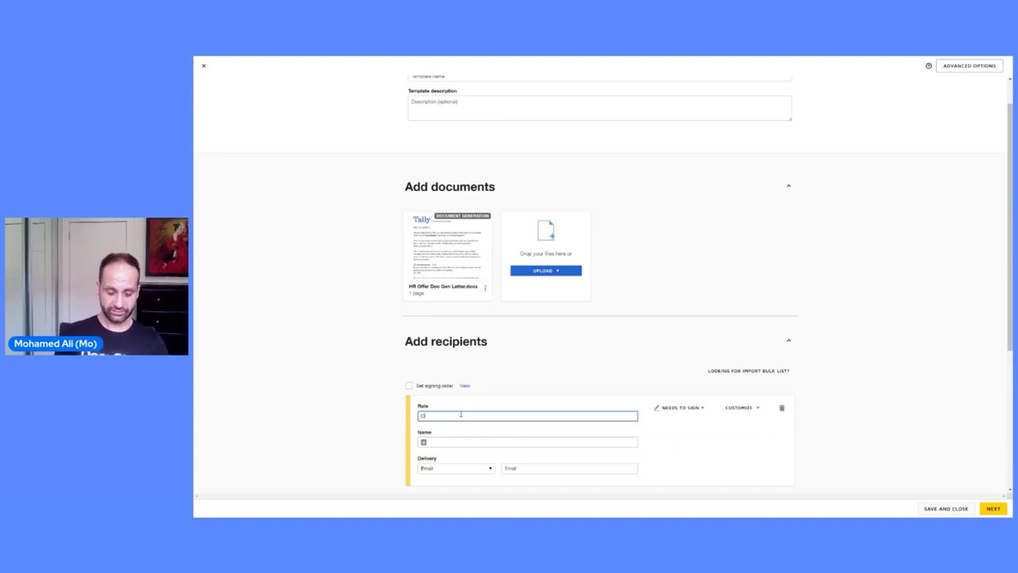
{"action": "type", "text": "andidate"}
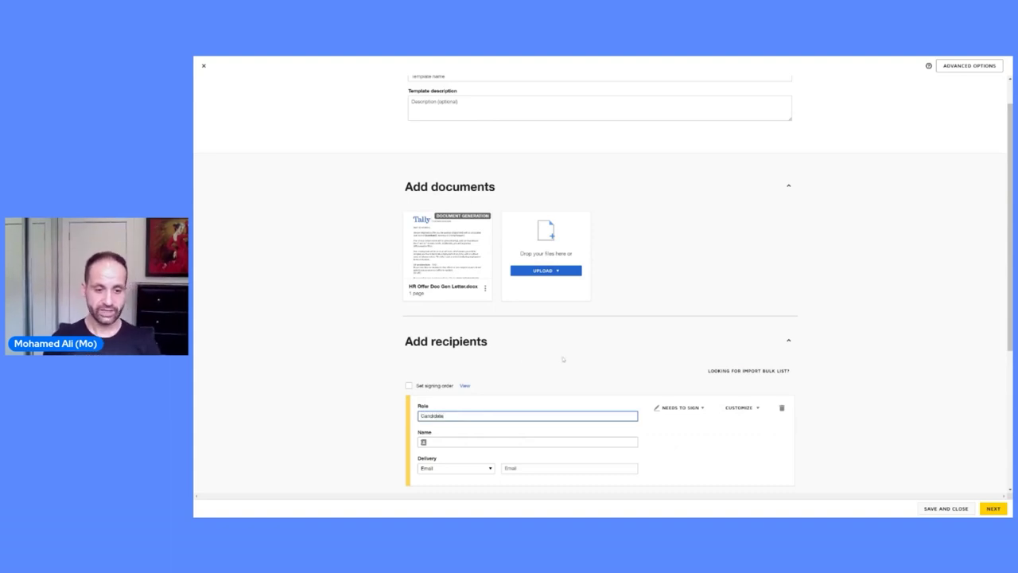
{"action": "scroll", "coordinate": [563, 358], "scroll_direction": "down", "scroll_amount": 1}
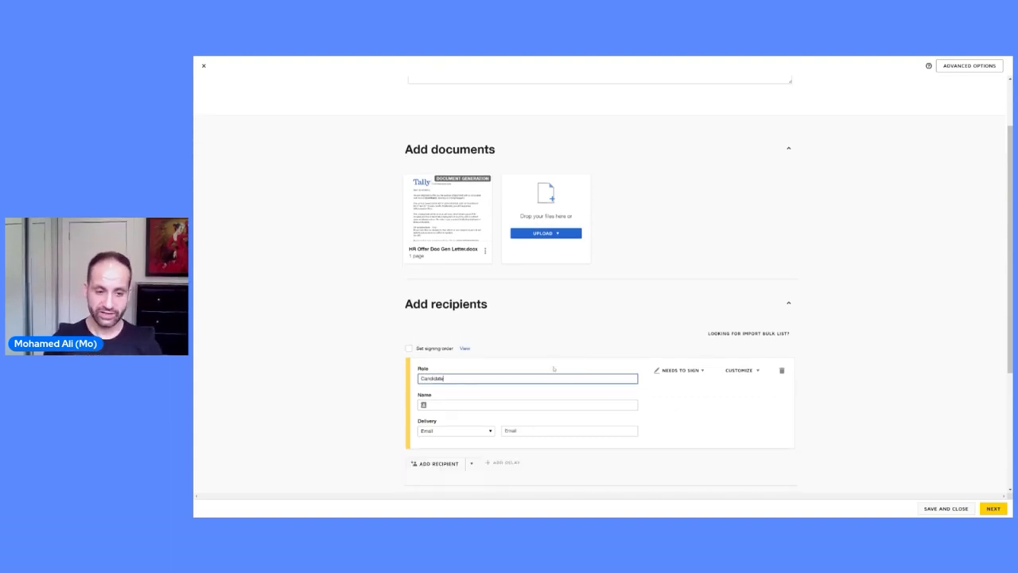
{"action": "left_click", "coordinate": [994, 508]}
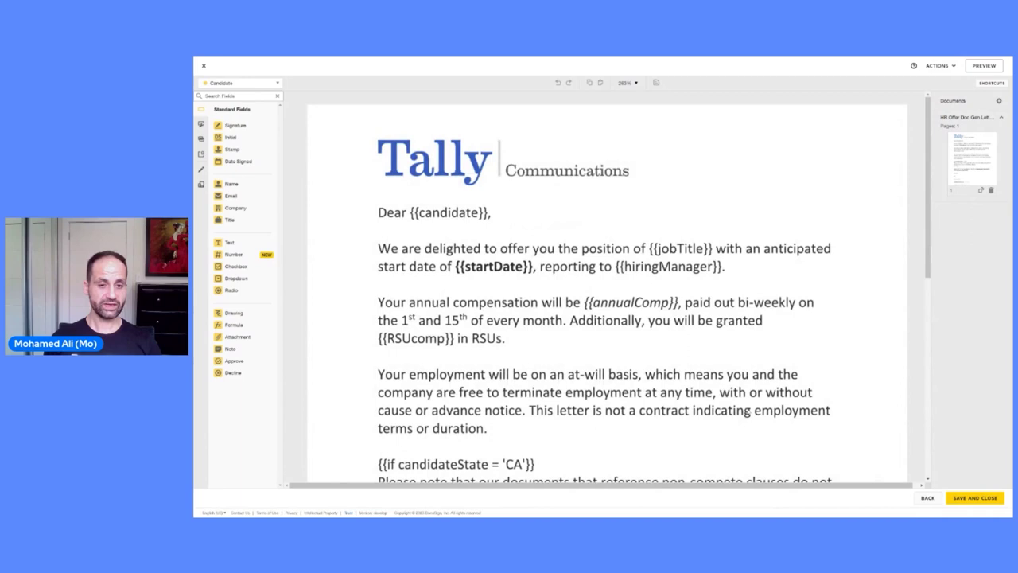
Place Signature, Date Signed and Name fields on the candidate signature, date and printed name lines at the letter's end
{"action": "scroll", "coordinate": [748, 412], "scroll_direction": "down", "scroll_amount": 5}
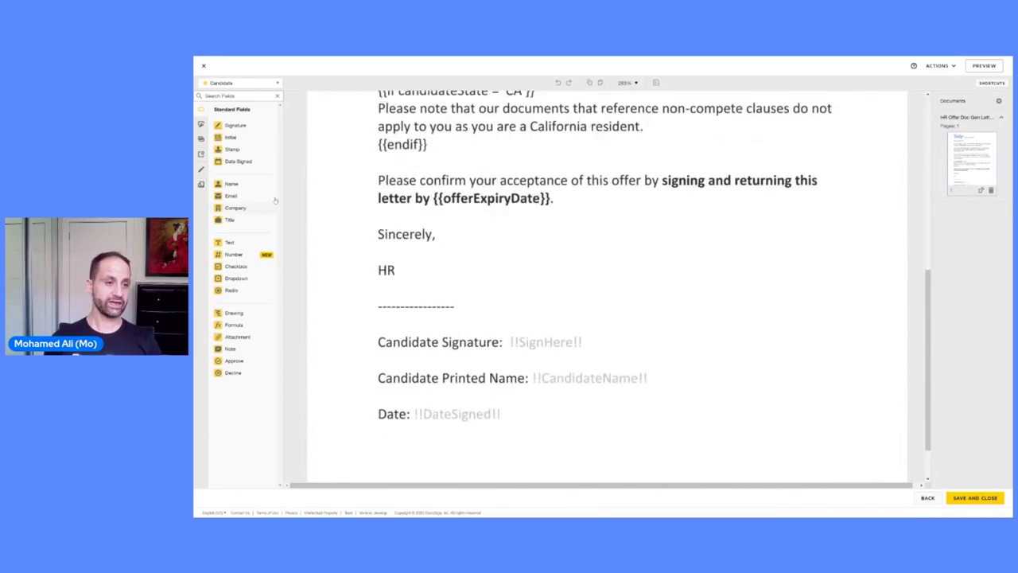
{"action": "mouse_move", "coordinate": [236, 125]}
{"action": "left_mouse_down"}
{"action": "mouse_move", "coordinate": [446, 251]}
{"action": "mouse_move", "coordinate": [517, 324]}
{"action": "left_mouse_up"}
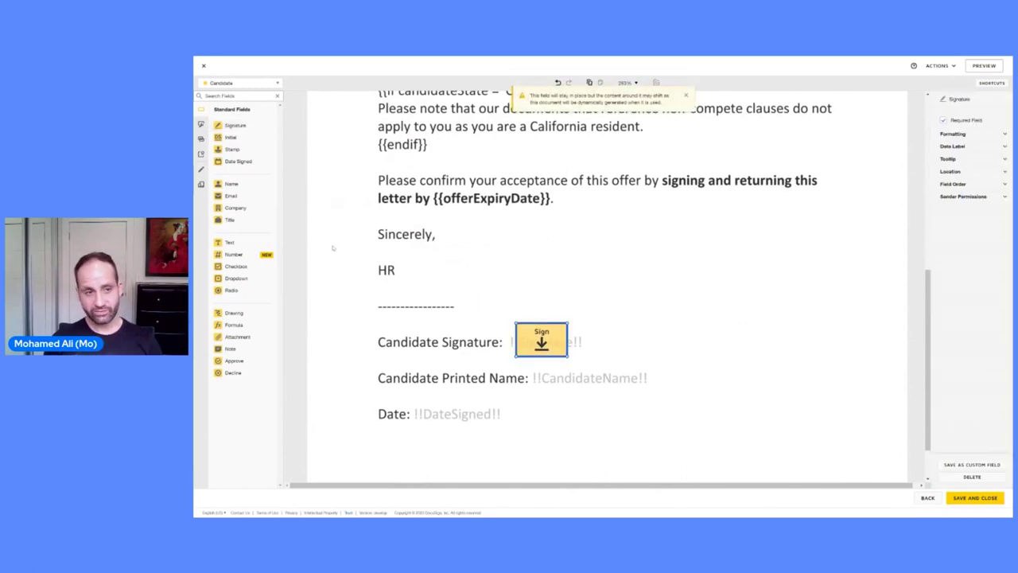
{"action": "left_click_drag", "start_coordinate": [238, 161], "coordinate": [415, 410]}
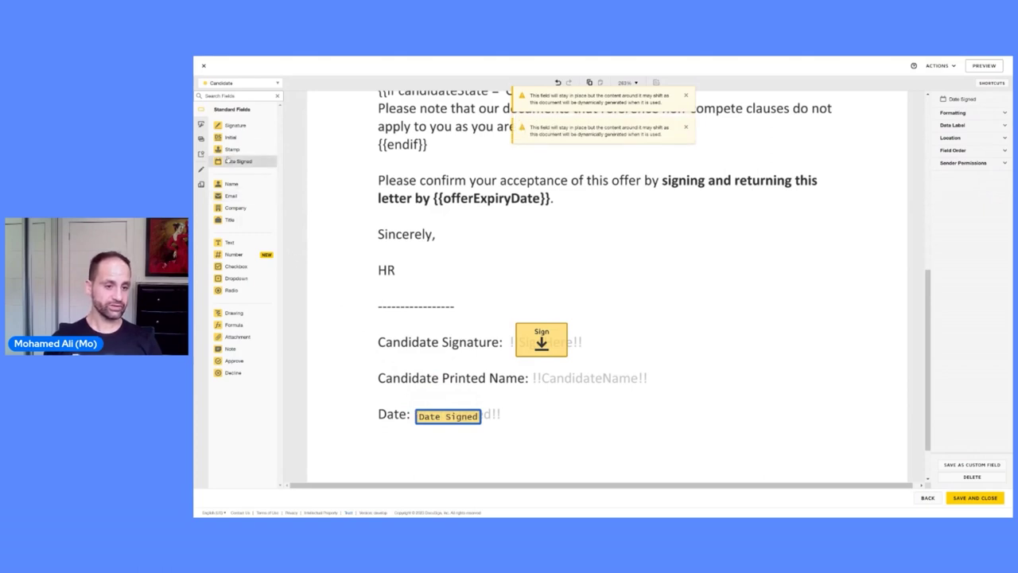
{"action": "left_click_drag", "start_coordinate": [231, 184], "coordinate": [562, 380]}
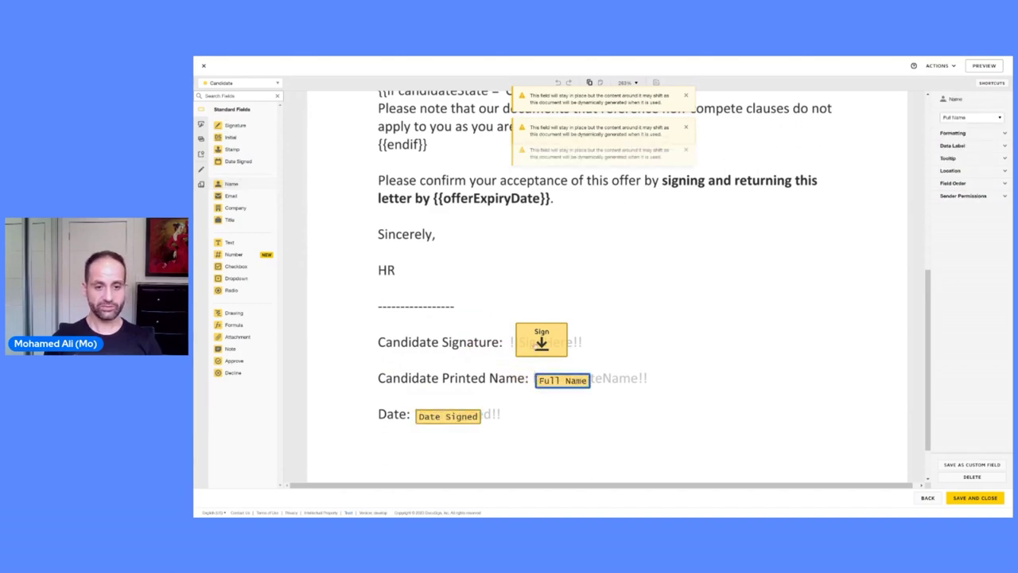
Set up AutoPlace for the Signature field so that it anchors to the text !!SignHere!! in the letter
{"action": "left_click", "coordinate": [541, 340]}
{"action": "left_click", "coordinate": [951, 171]}
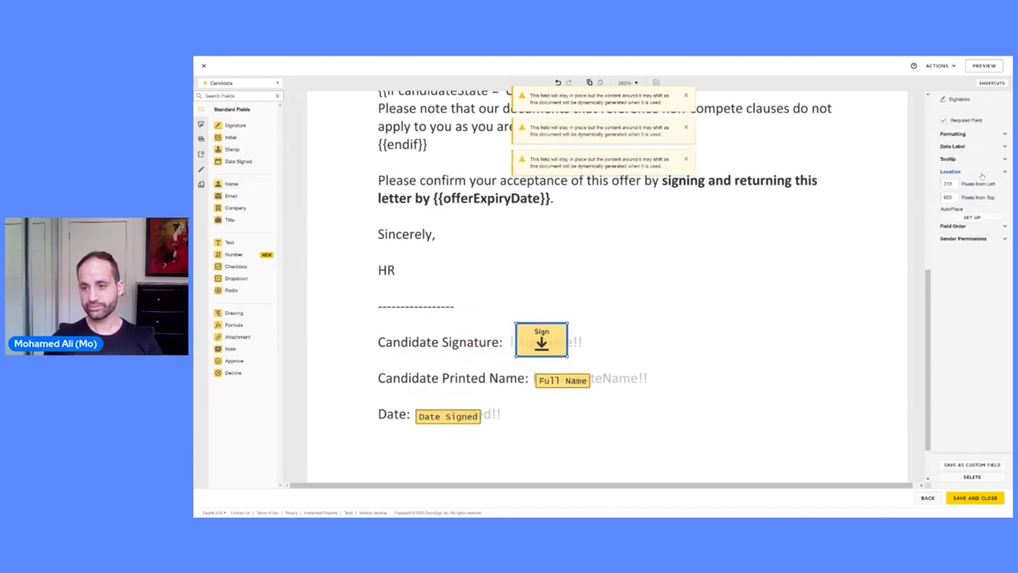
{"action": "left_click", "coordinate": [972, 217]}
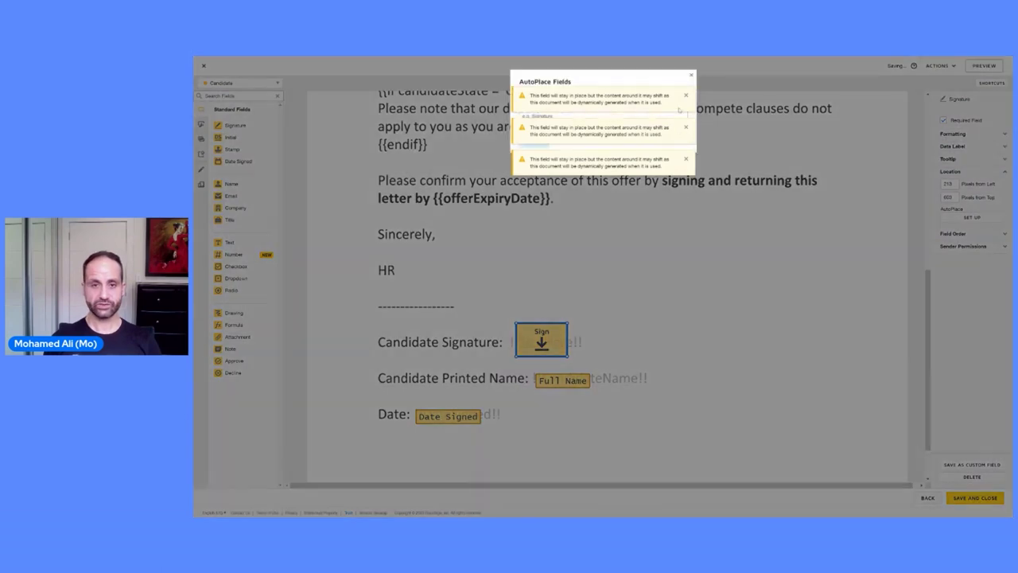
{"action": "left_click", "coordinate": [686, 96]}
{"action": "left_click", "coordinate": [685, 97]}
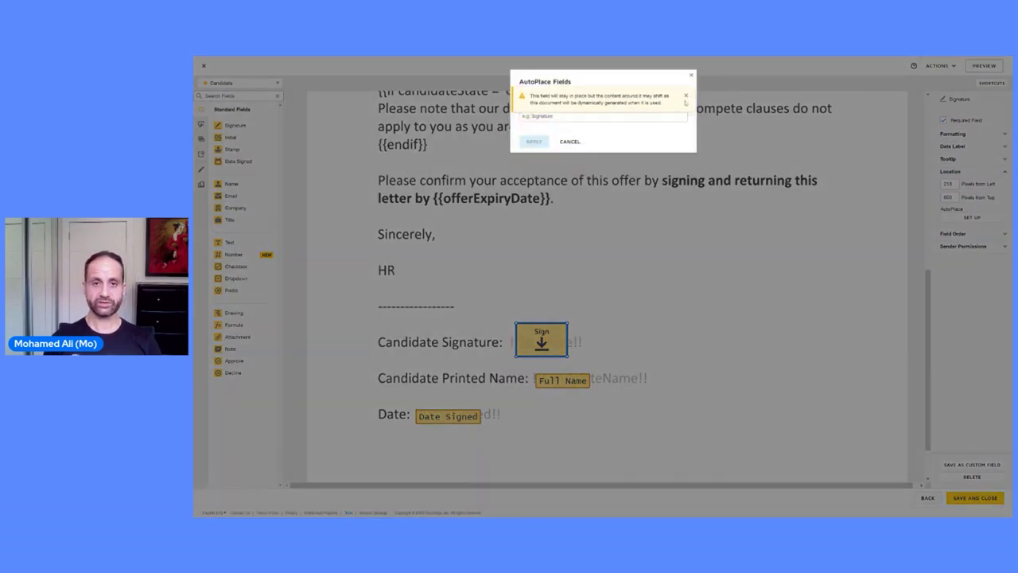
{"action": "left_click", "coordinate": [686, 96]}
{"action": "left_click", "coordinate": [617, 115]}
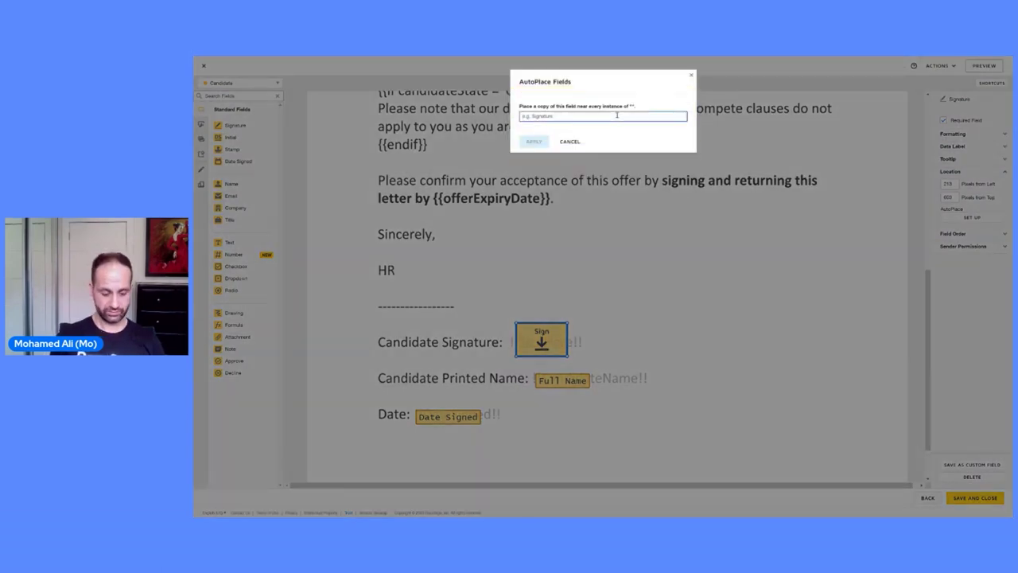
{"action": "type", "text": "!!SignHere!!"}
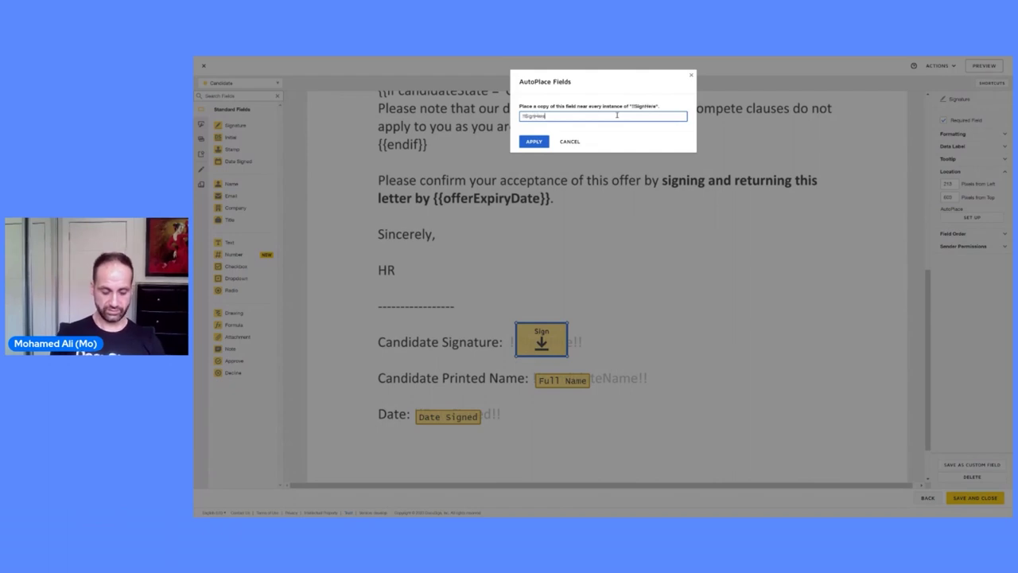
{"action": "left_click", "coordinate": [536, 142]}
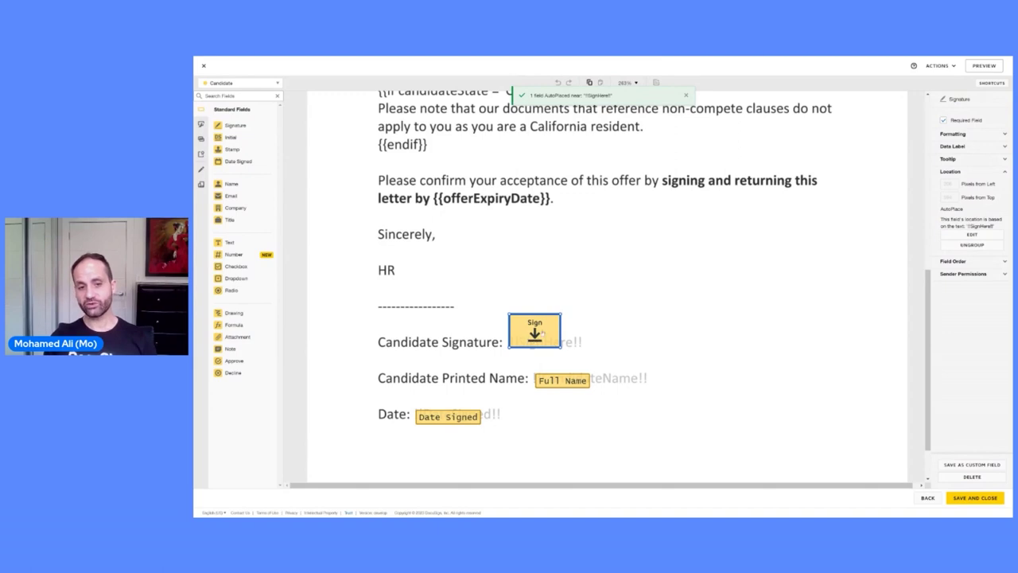
{"action": "left_click", "coordinate": [560, 380]}
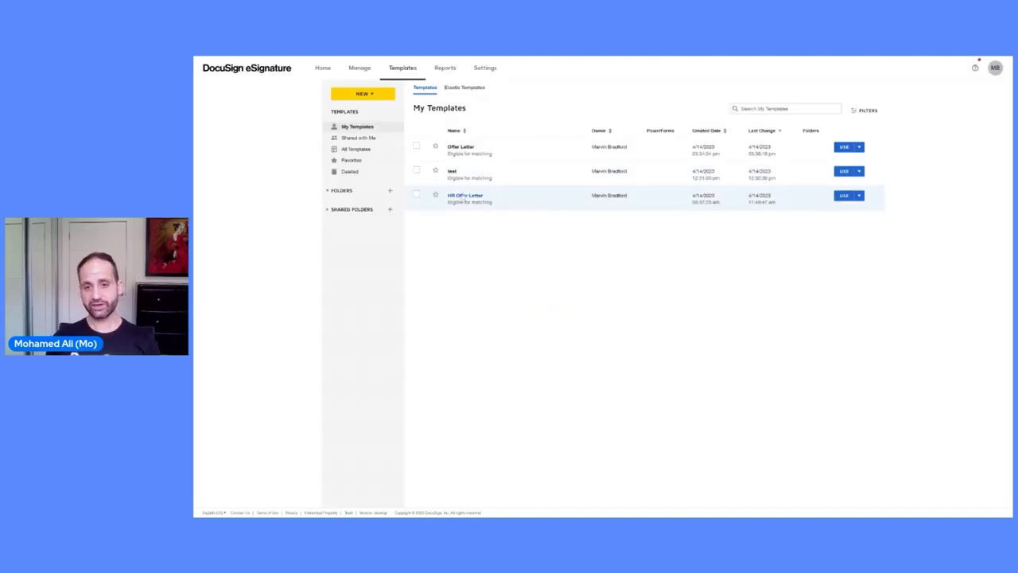
Start an envelope from the HR Offer Letter template, fill in the Candidate recipient from the saved contact, and continue to the field data
{"action": "left_click", "coordinate": [460, 195]}
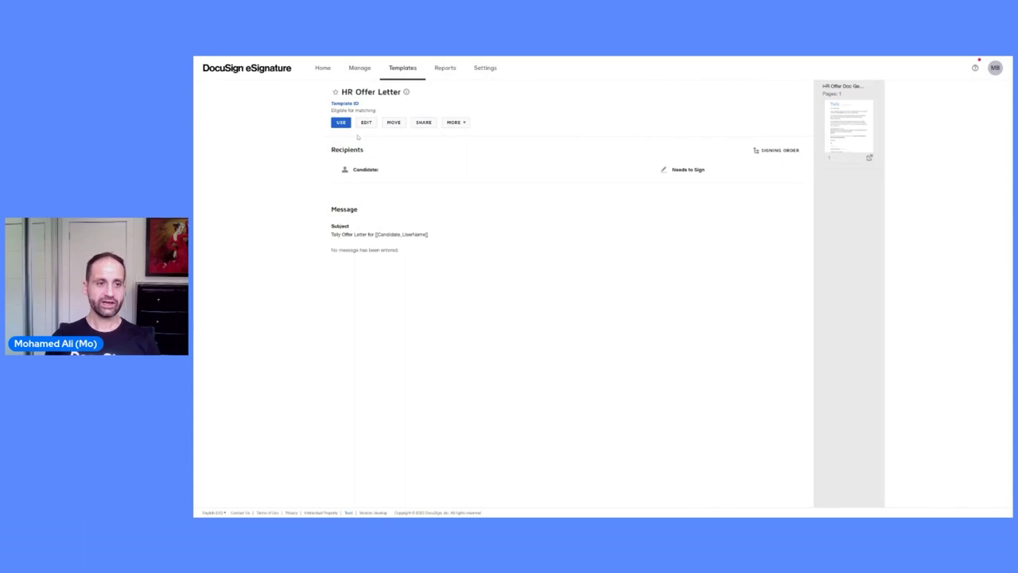
{"action": "left_click", "coordinate": [339, 124]}
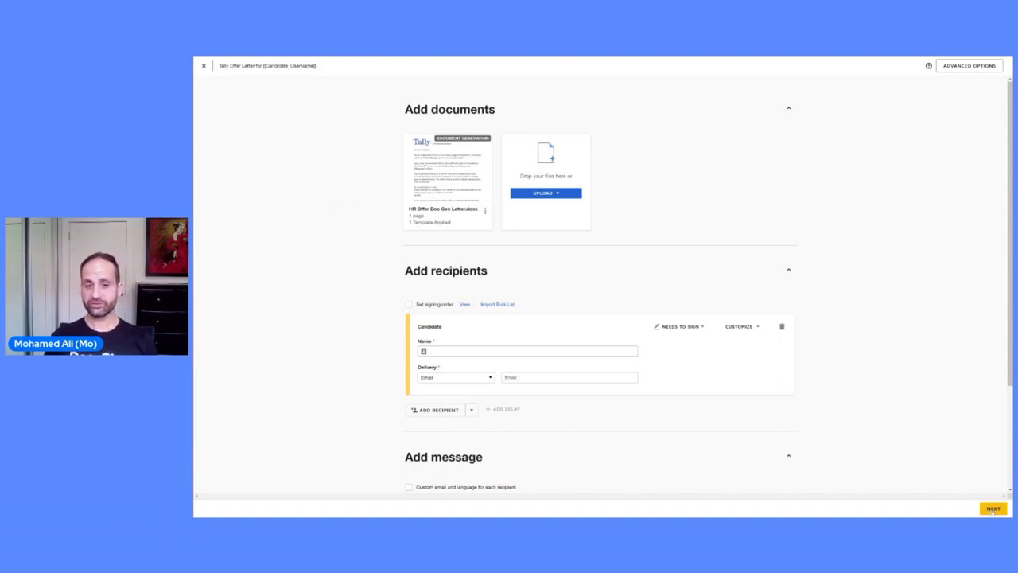
{"action": "left_click", "coordinate": [506, 350]}
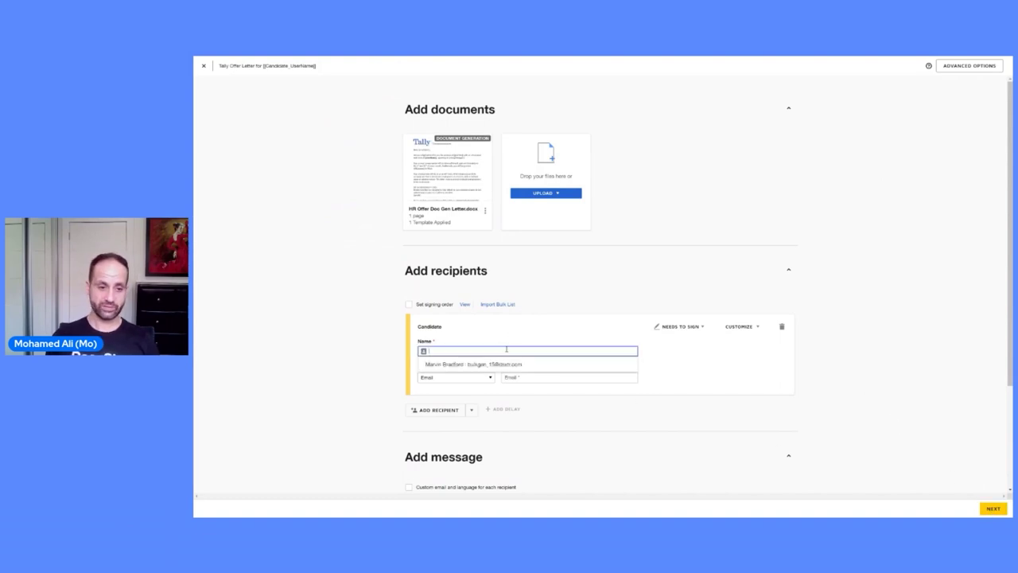
{"action": "type", "text": "Cary"}
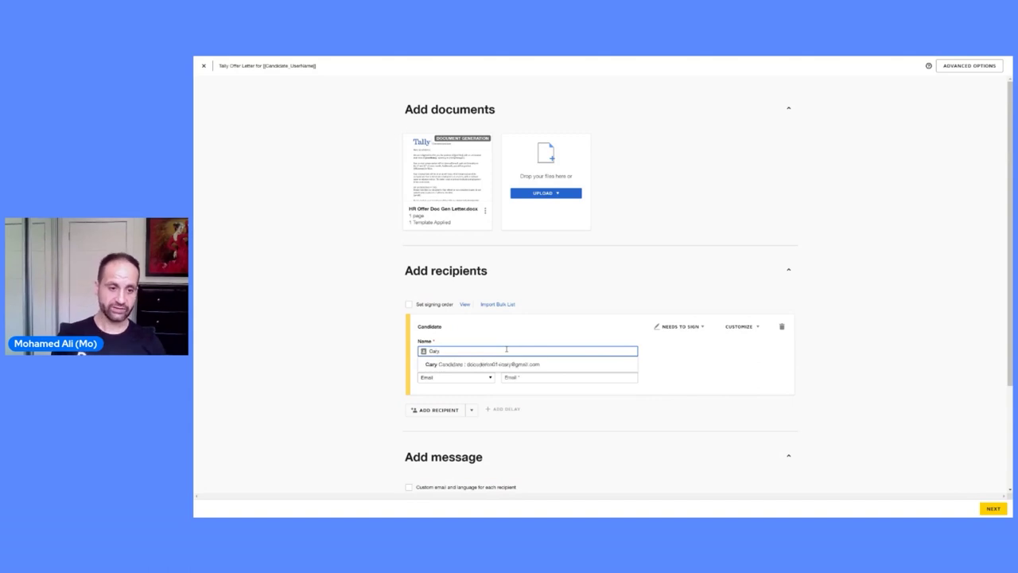
{"action": "left_click", "coordinate": [506, 364]}
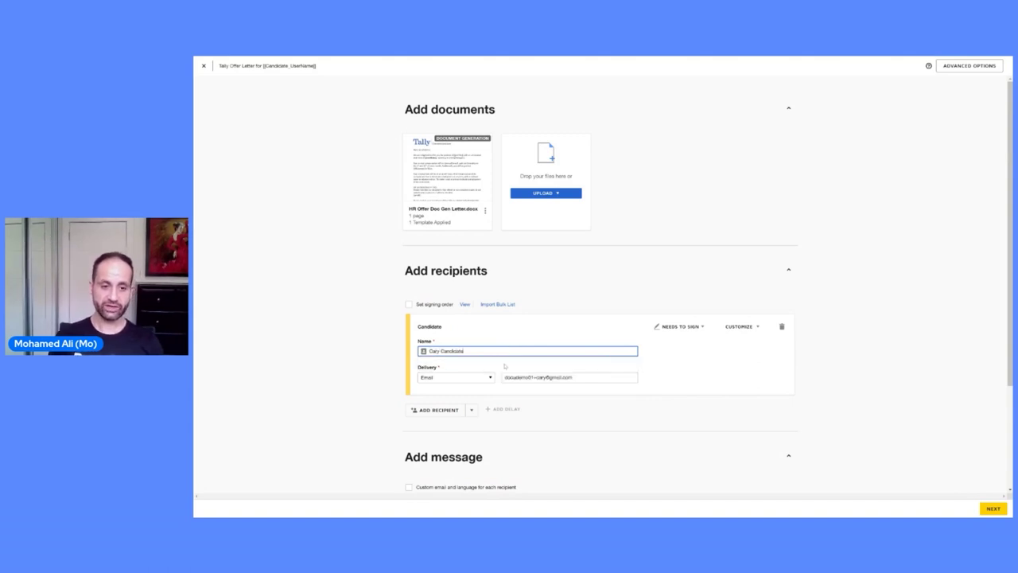
{"action": "left_click", "coordinate": [990, 508]}
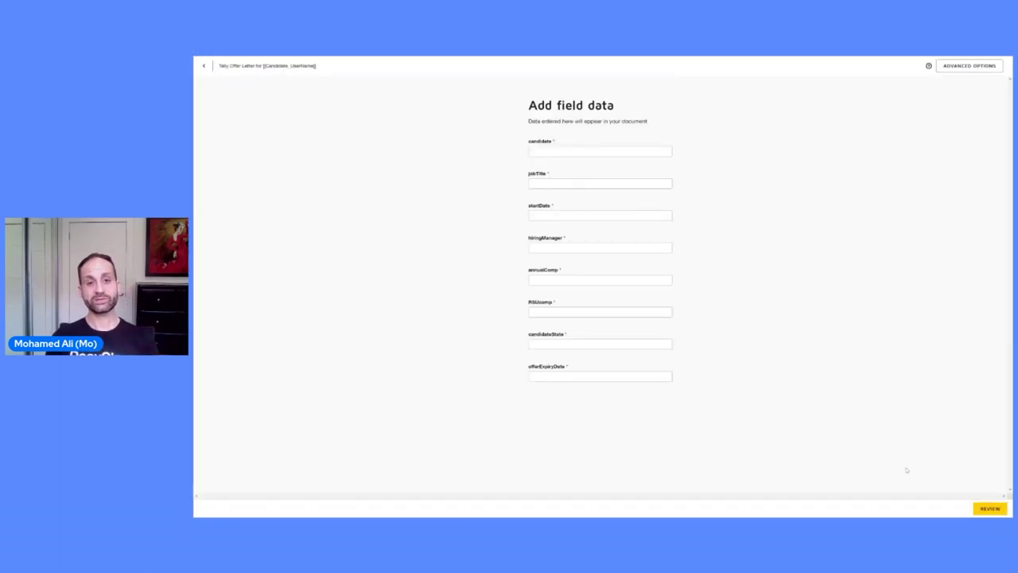
Enter the candidate's name, the jobTitle Software Engineer and the startDate 05/05/2023 as field data
{"action": "left_click", "coordinate": [582, 149]}
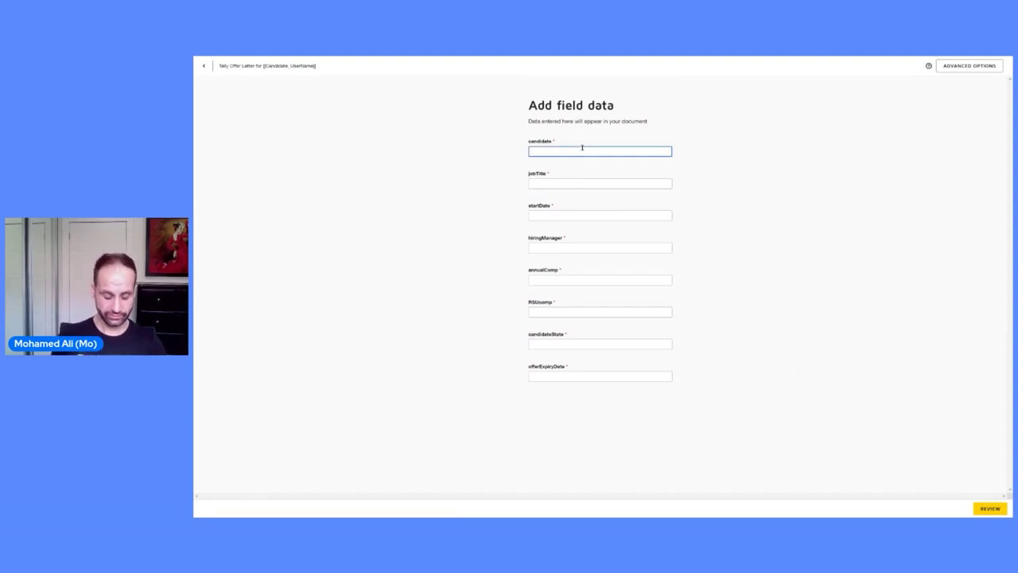
{"action": "type", "text": "Cary Candidate"}
{"action": "key", "text": "Tab"}
{"action": "type", "text": "Software Engineer"}
{"action": "key", "text": "Tab"}
{"action": "type", "text": "01/01/2023"}
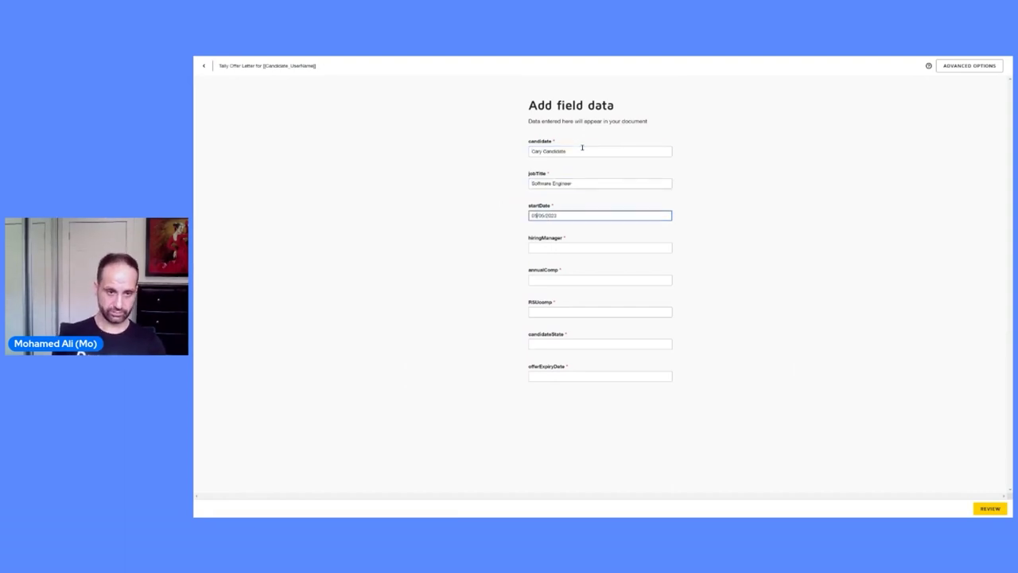
Enter the hiring manager's name, annualComp 100000, RSUcomp 20000, candidateState CA and offerExpiryDate 04/04/2023, and generate the letter for review
{"action": "key", "text": "Tab"}
{"action": "type", "text": "Sam Manager"}
{"action": "key", "text": "Tab"}
{"action": "type", "text": "100000\t20000"}
{"action": "key", "text": "Tab"}
{"action": "type", "text": "CA"}
{"action": "key", "text": "Tab"}
{"action": "type", "text": "11/05/2023"}
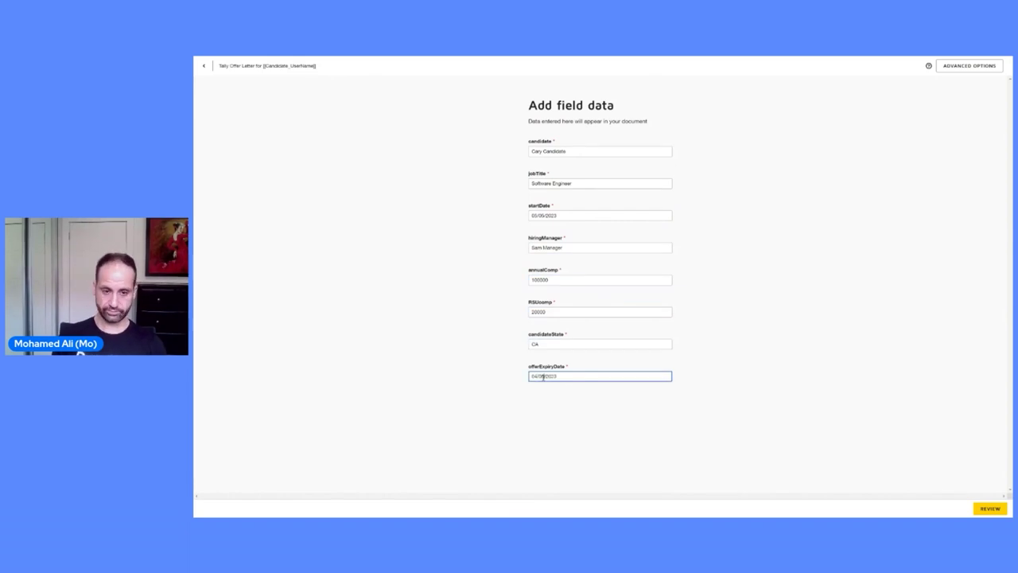
{"action": "key", "text": "Return"}
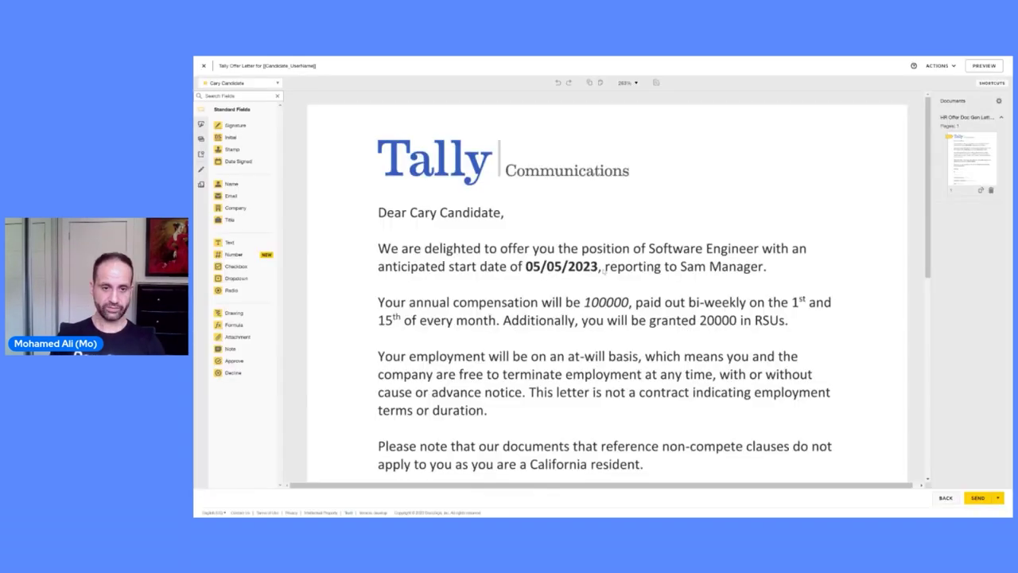
Check the generated offer letter through to its signature fields and send the envelope
{"action": "scroll", "coordinate": [738, 395], "scroll_direction": "down", "scroll_amount": 4}
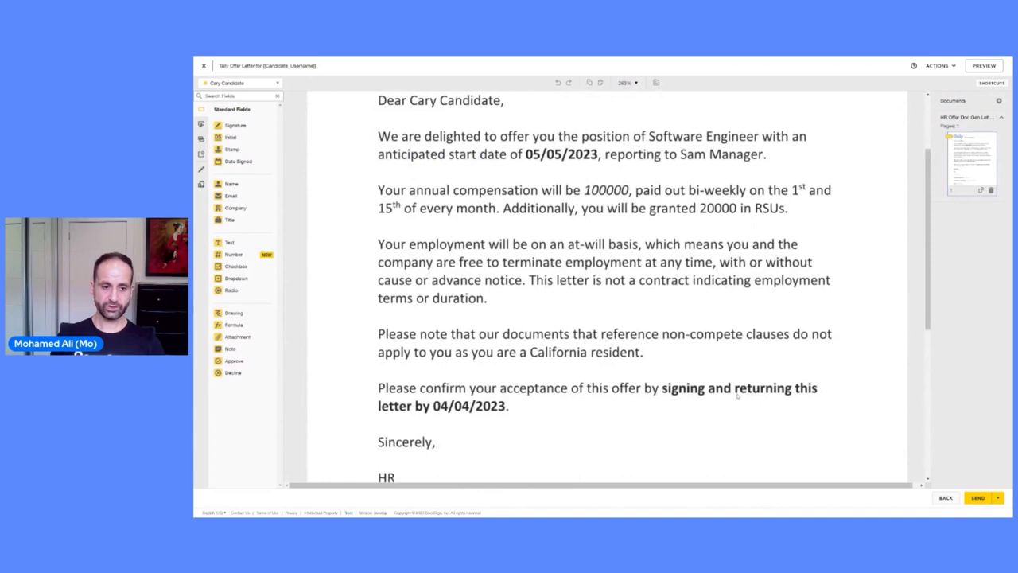
{"action": "scroll", "coordinate": [738, 395], "scroll_direction": "down", "scroll_amount": 5}
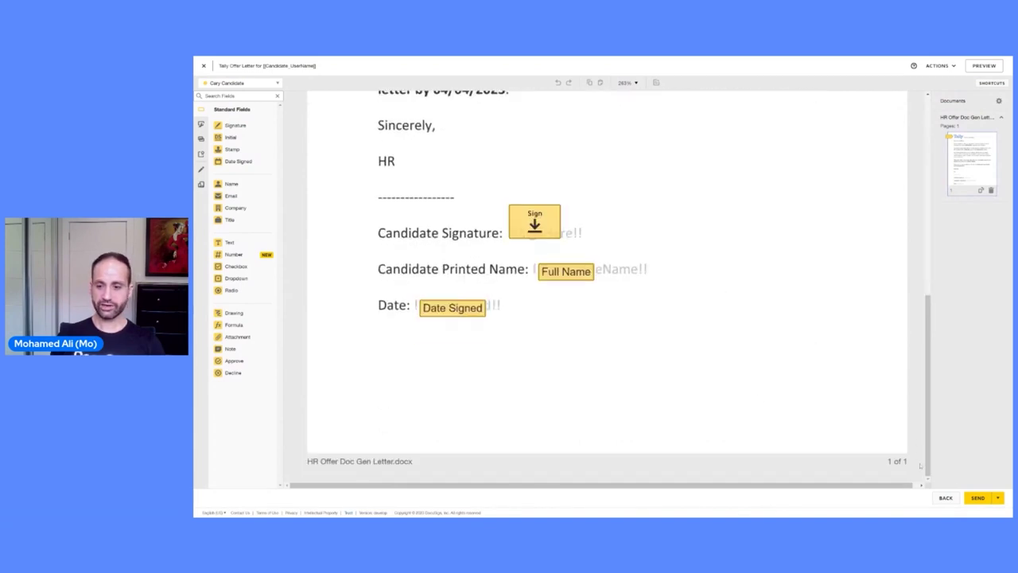
{"action": "left_click", "coordinate": [976, 499]}
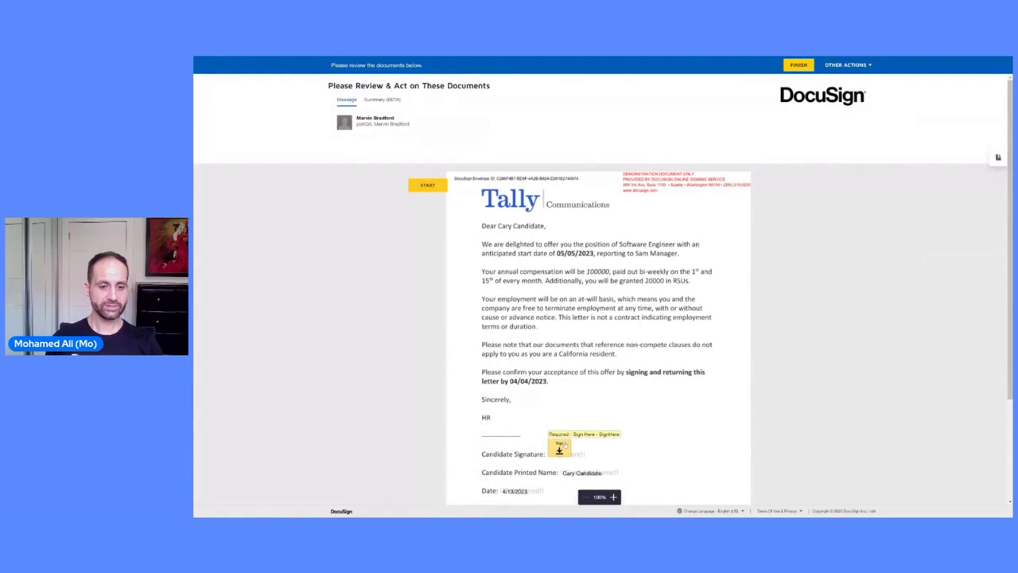
Sign the received offer letter as the candidate with the preselected signature style and finish signing
{"action": "left_click", "coordinate": [559, 448]}
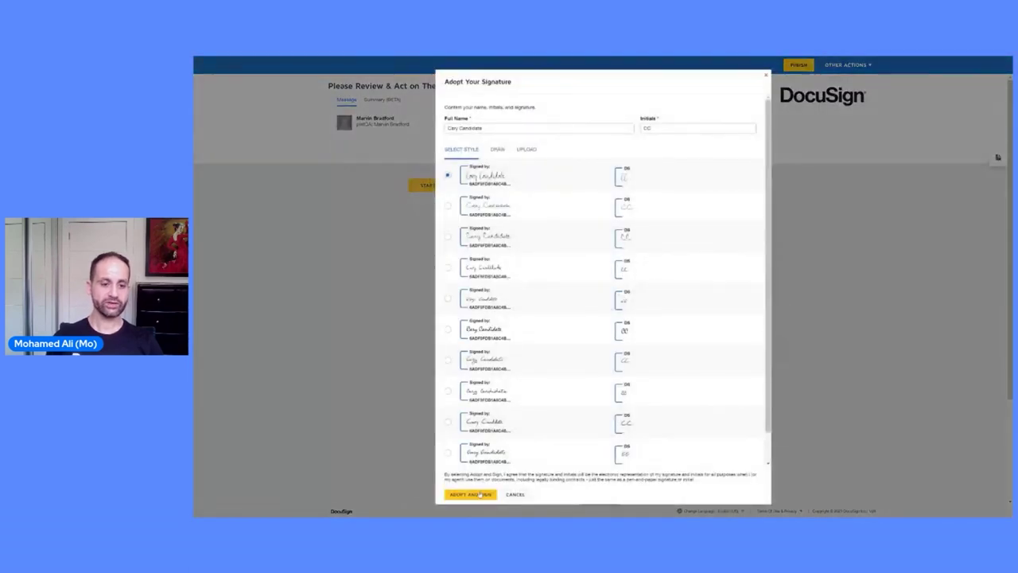
{"action": "left_click", "coordinate": [480, 494]}
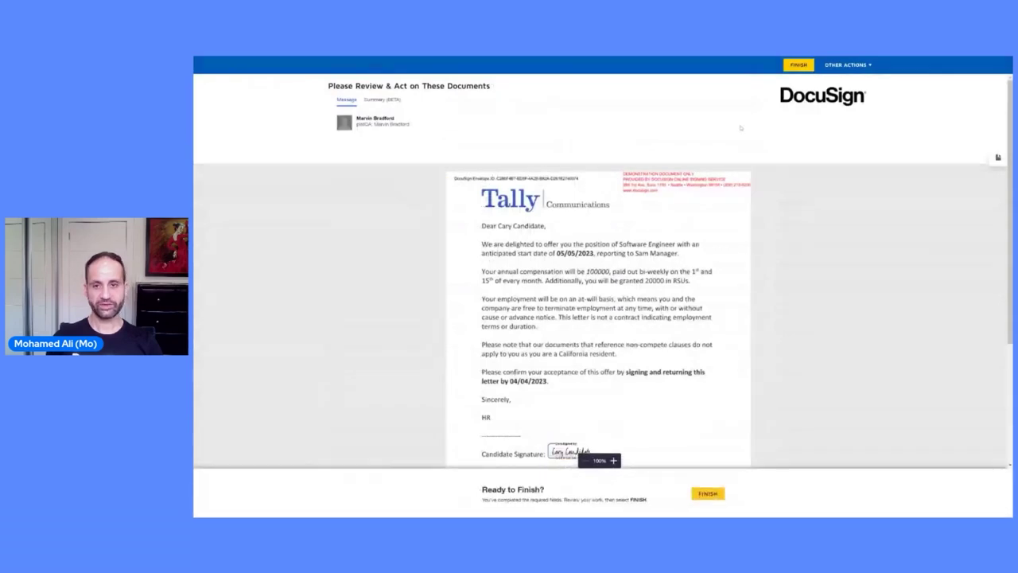
{"action": "left_click", "coordinate": [793, 69]}
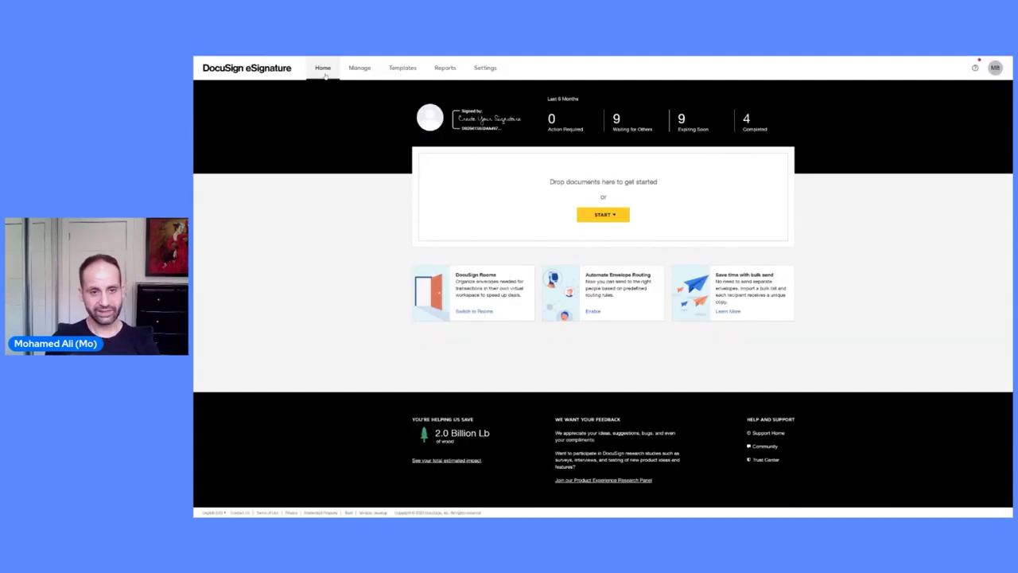
Start another envelope from the eSignature home page using the HR Offer Letter template
{"action": "left_click", "coordinate": [598, 215]}
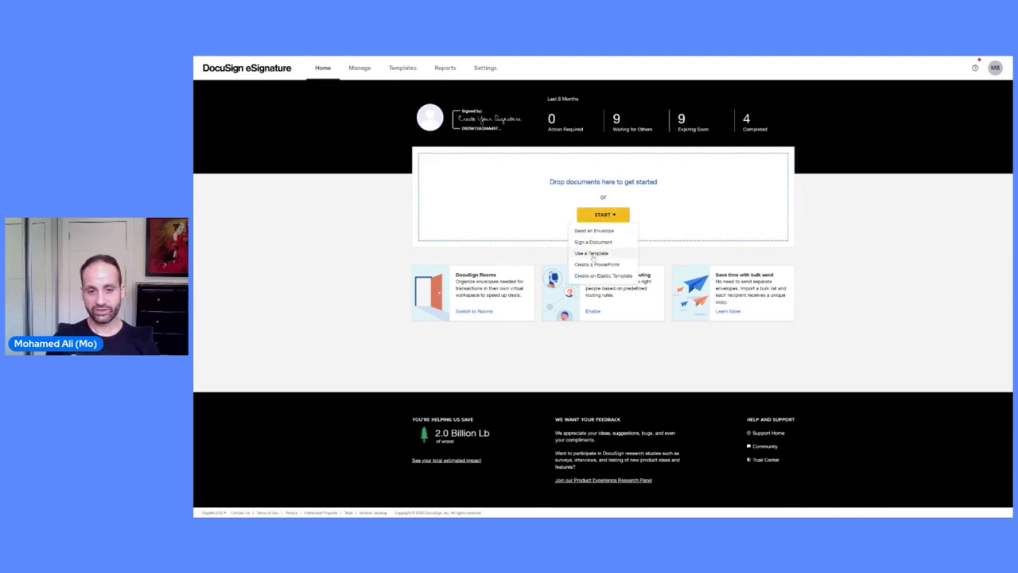
{"action": "left_click", "coordinate": [592, 255]}
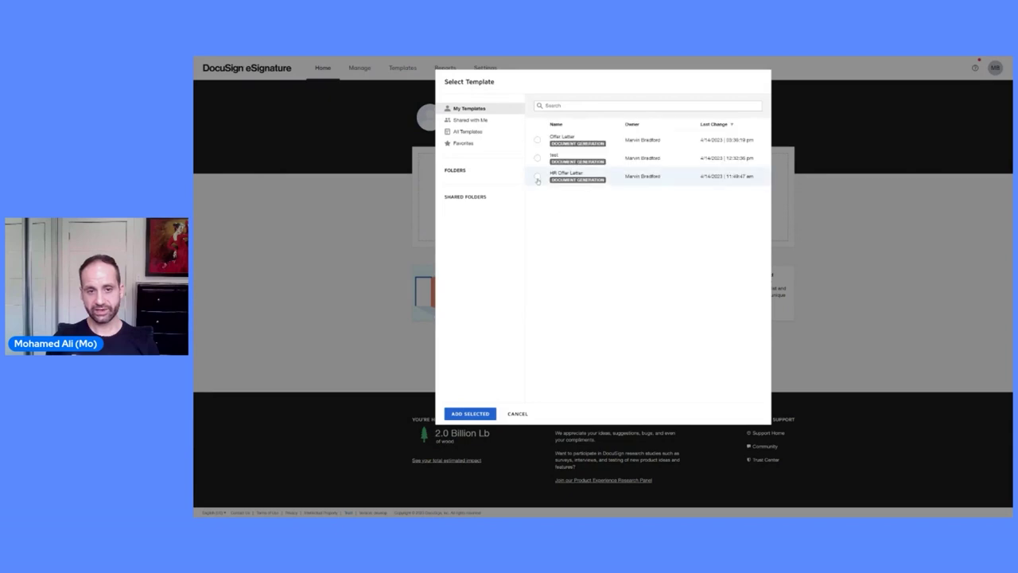
{"action": "left_click", "coordinate": [575, 183]}
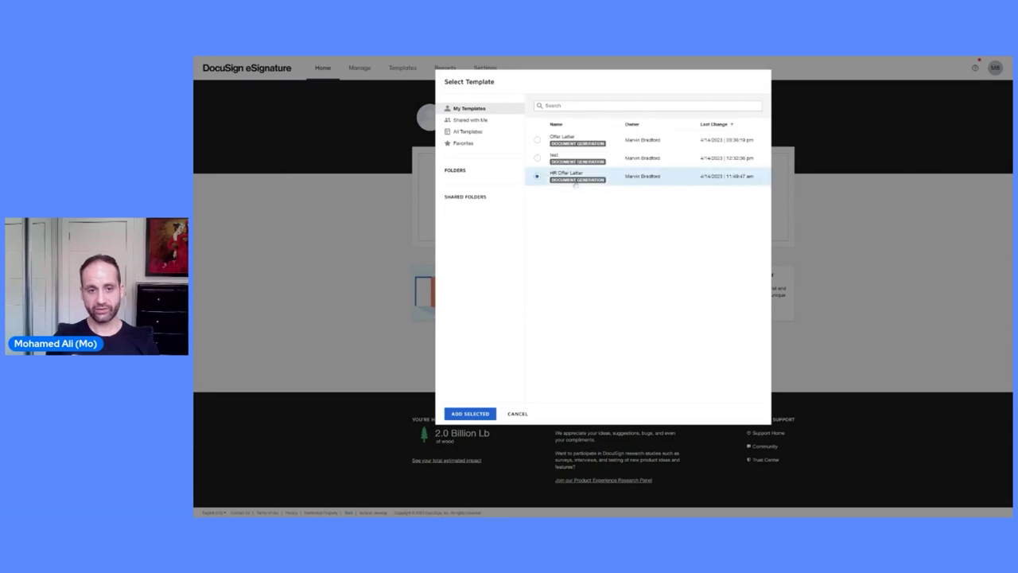
{"action": "left_click", "coordinate": [469, 413]}
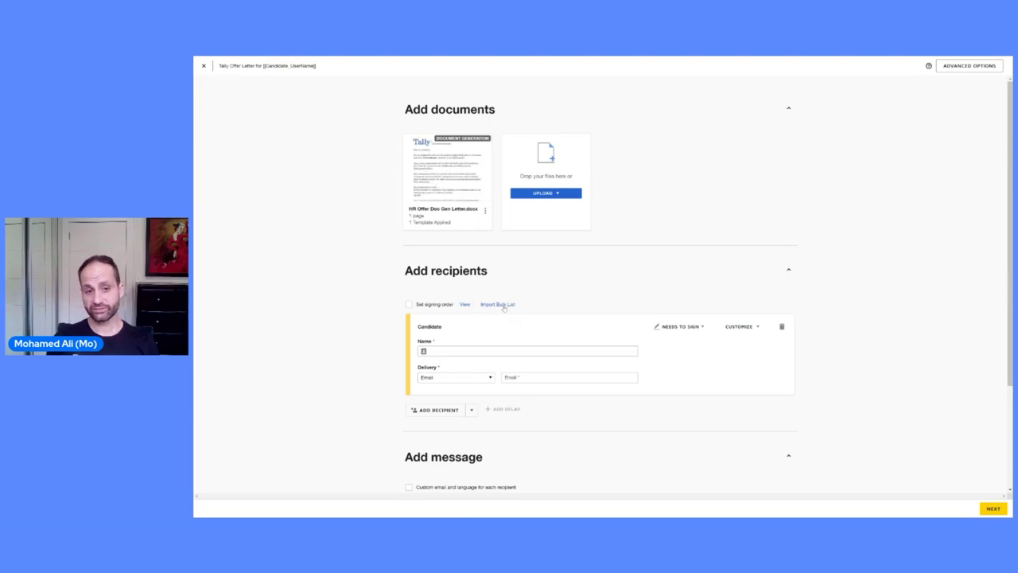
Begin importing a bulk recipient list and open HR offer bulk list.csv in Excel from the file chooser
{"action": "left_click", "coordinate": [504, 307]}
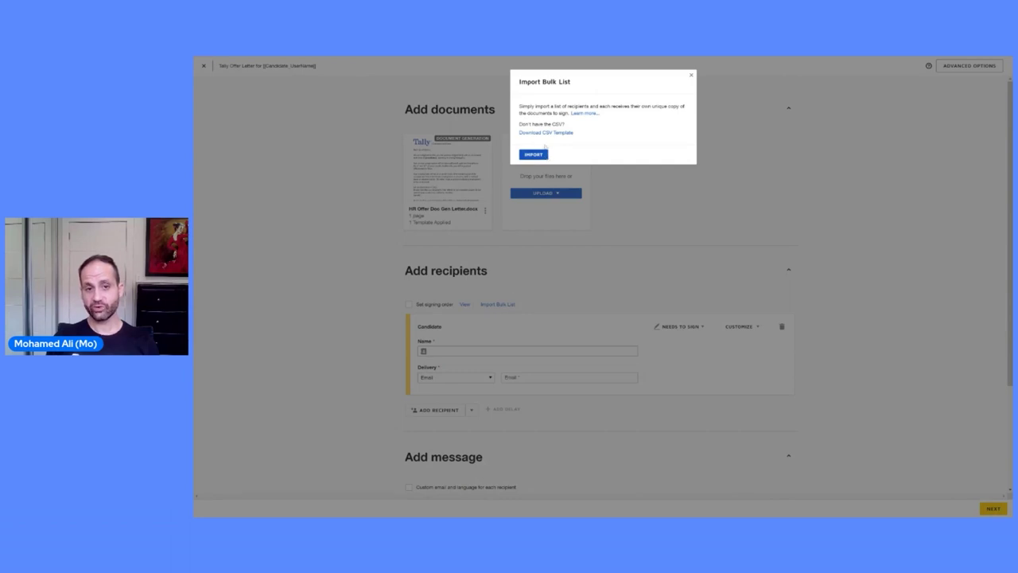
{"action": "left_click", "coordinate": [537, 155]}
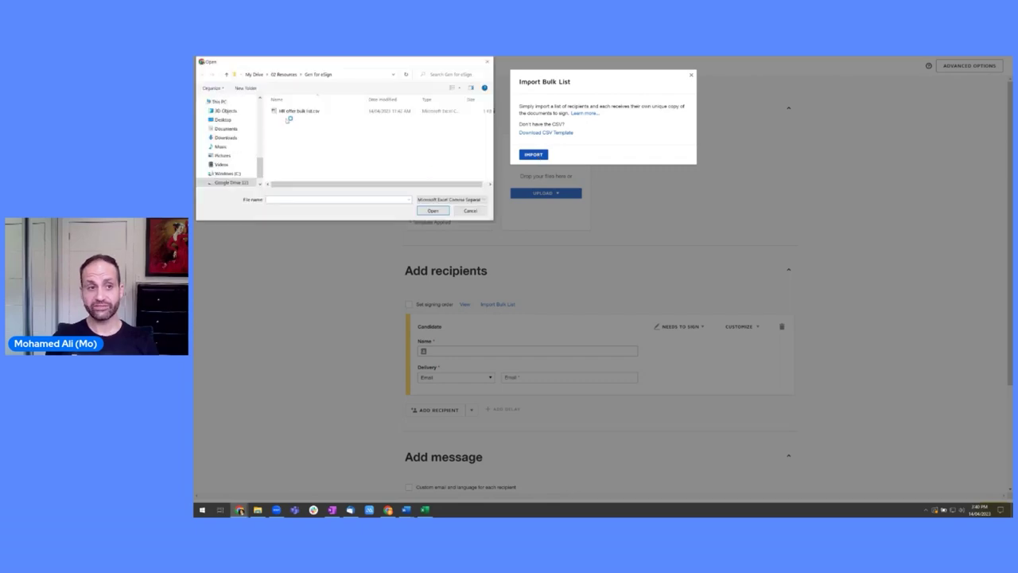
{"action": "left_click", "coordinate": [285, 113]}
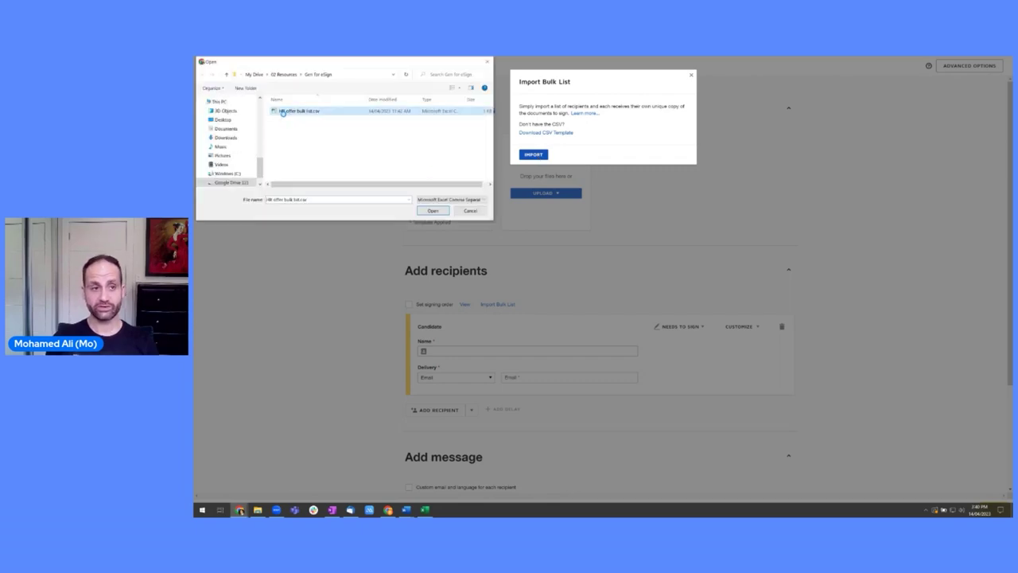
{"action": "right_click", "coordinate": [284, 113]}
{"action": "left_click", "coordinate": [305, 130]}
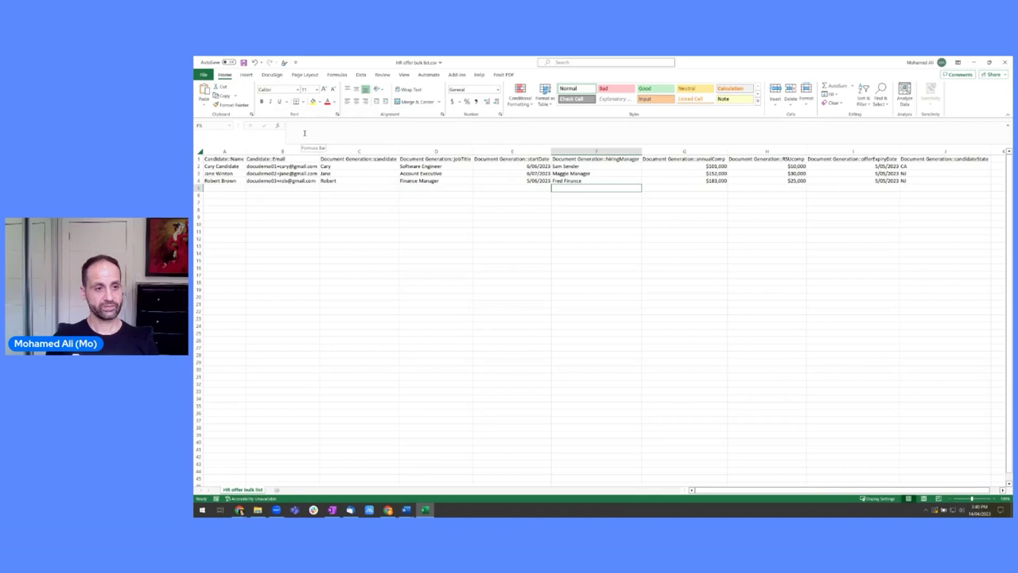
Examine the names, emails, offer details and candidate states in the bulk list, and close the workbook without saving
{"action": "left_click_drag", "start_coordinate": [216, 166], "coordinate": [217, 180]}
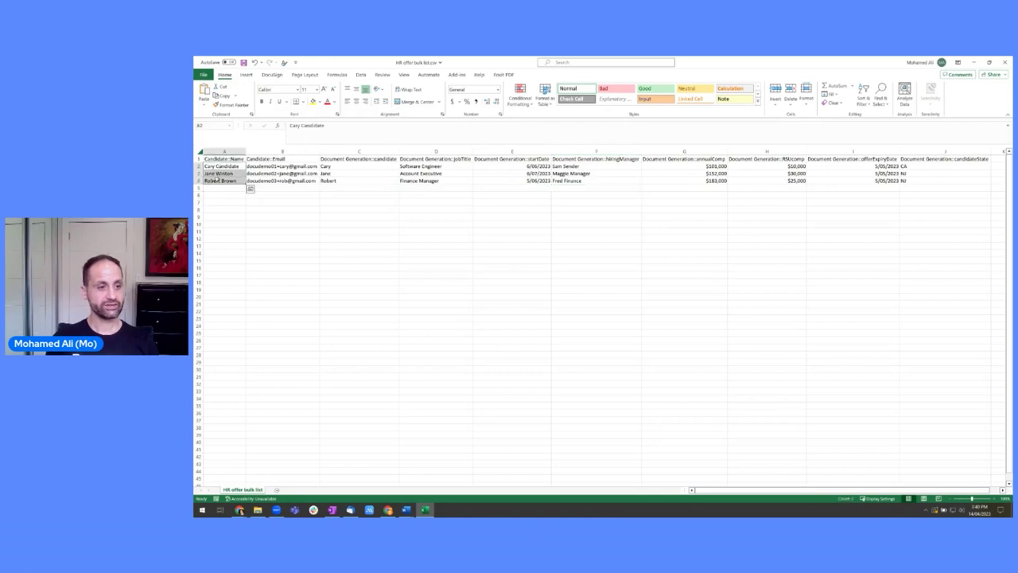
{"action": "left_click_drag", "start_coordinate": [282, 166], "coordinate": [282, 181]}
{"action": "left_click_drag", "start_coordinate": [358, 167], "coordinate": [404, 180]}
{"action": "left_click_drag", "start_coordinate": [509, 165], "coordinate": [916, 182]}
{"action": "left_click", "coordinate": [907, 165]}
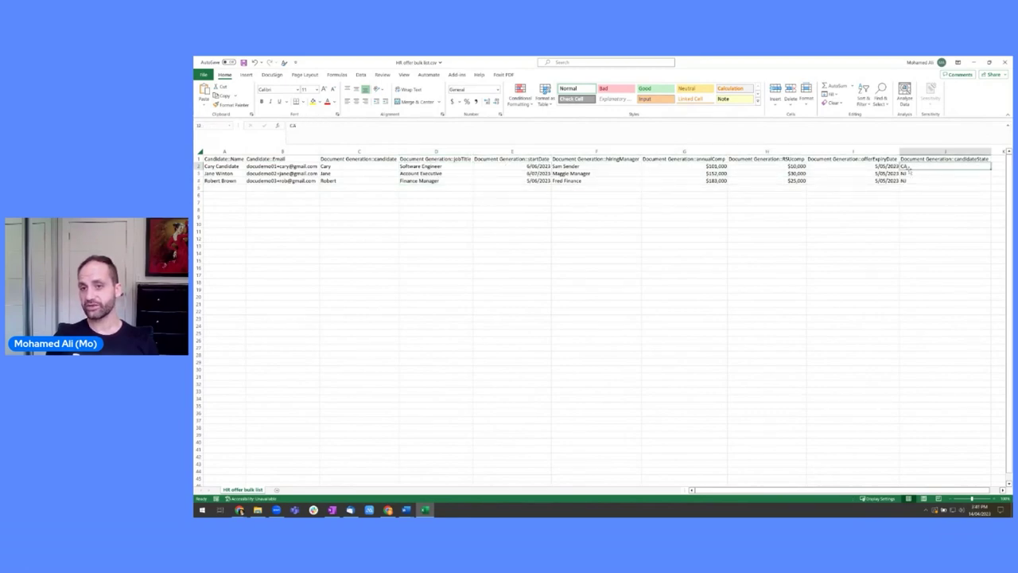
{"action": "left_click", "coordinate": [905, 173]}
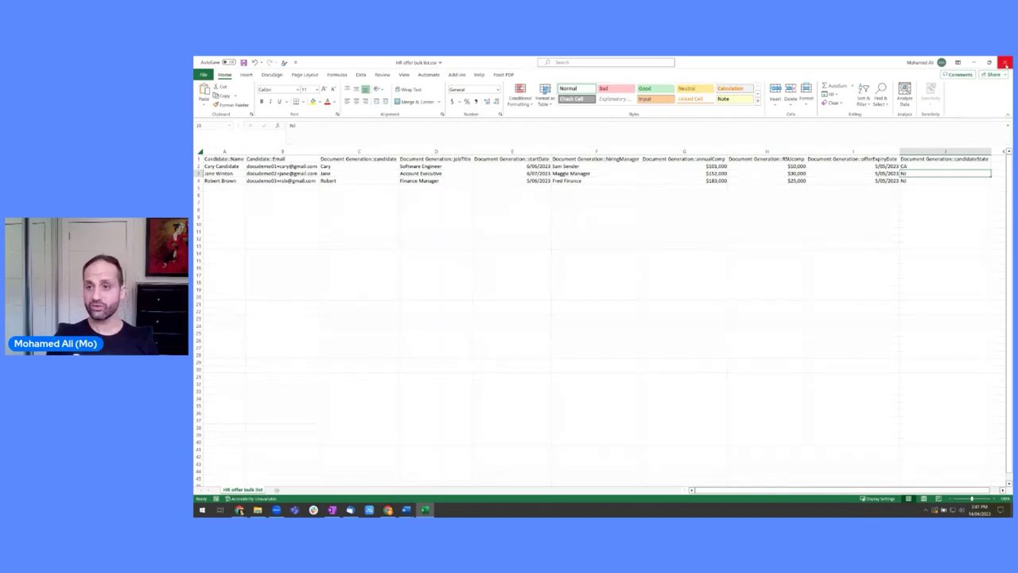
{"action": "left_click", "coordinate": [1004, 62]}
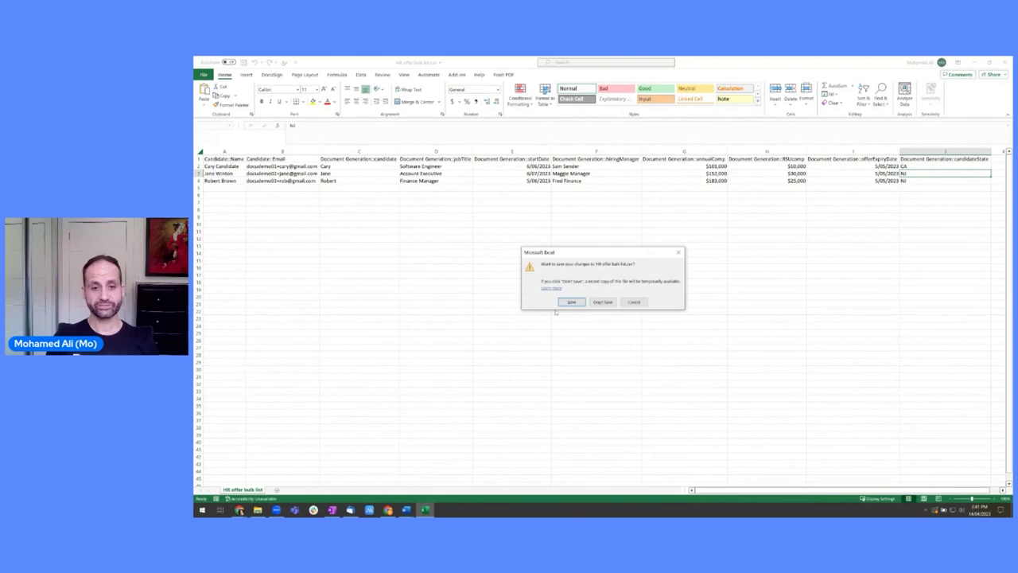
{"action": "left_click", "coordinate": [602, 302]}
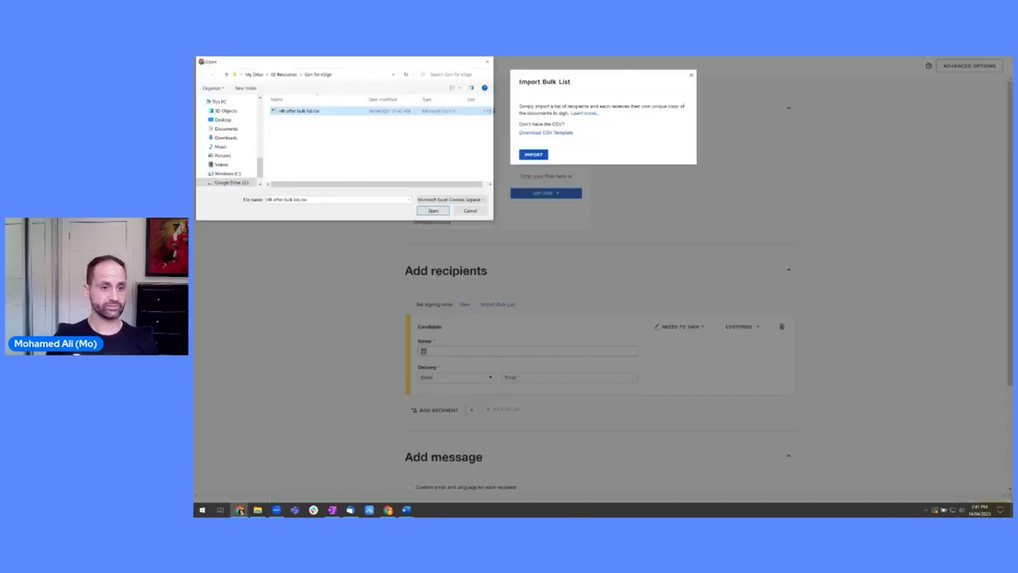
Import HR offer bulk list.csv as the bulk recipients, checking its preview, and continue to the document's field placement view
{"action": "left_click", "coordinate": [433, 210]}
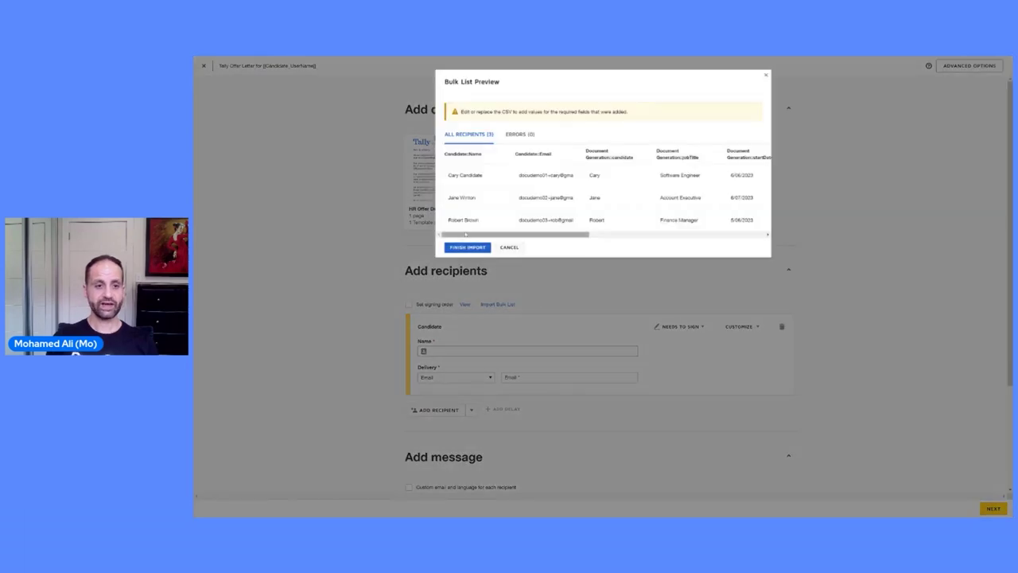
{"action": "mouse_move", "coordinate": [521, 235]}
{"action": "left_mouse_down"}
{"action": "mouse_move", "coordinate": [703, 236]}
{"action": "mouse_move", "coordinate": [525, 236]}
{"action": "left_mouse_up"}
{"action": "left_click", "coordinate": [451, 247]}
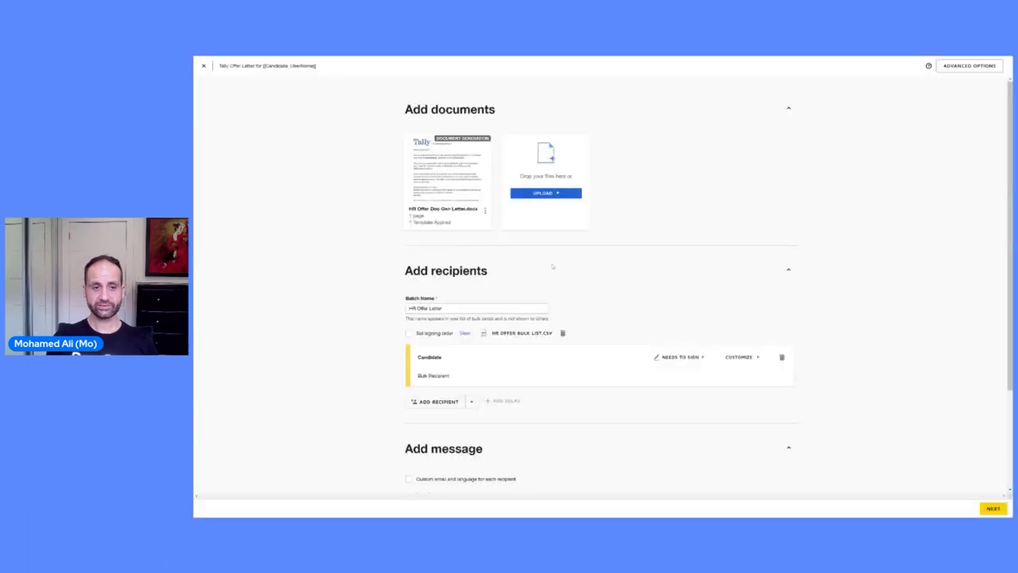
{"action": "left_click", "coordinate": [992, 509]}
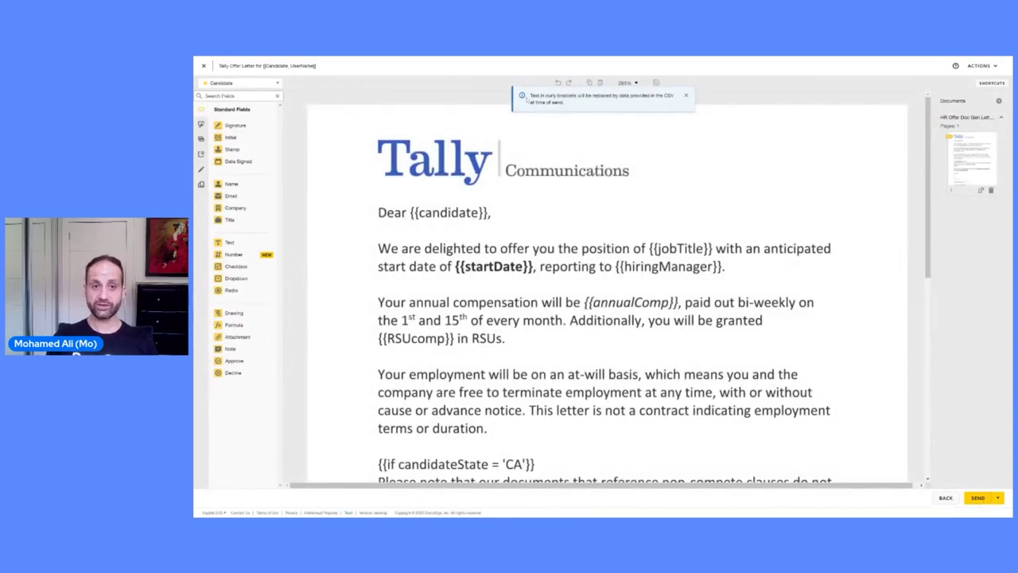
Read and dismiss the notice about text in curly brackets, and send the bulk offer letter envelopes
{"action": "left_click_drag", "start_coordinate": [531, 94], "coordinate": [656, 104]}
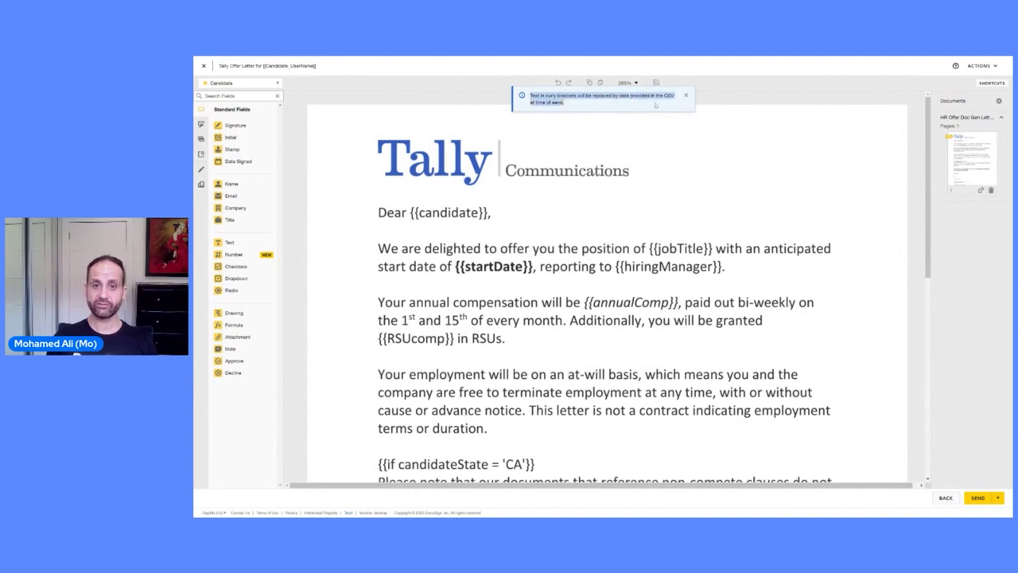
{"action": "left_click", "coordinate": [713, 231]}
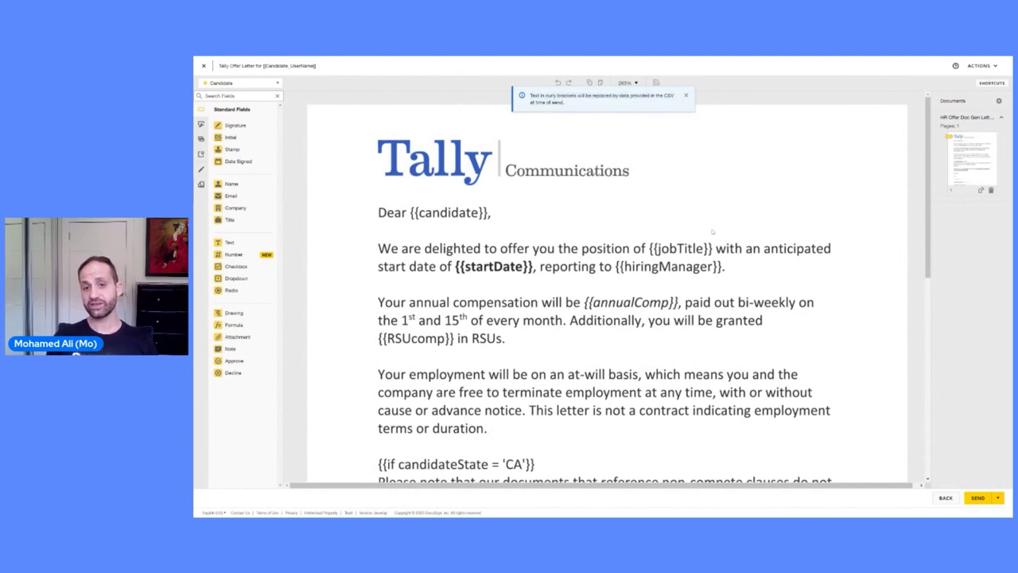
{"action": "left_click", "coordinate": [684, 96]}
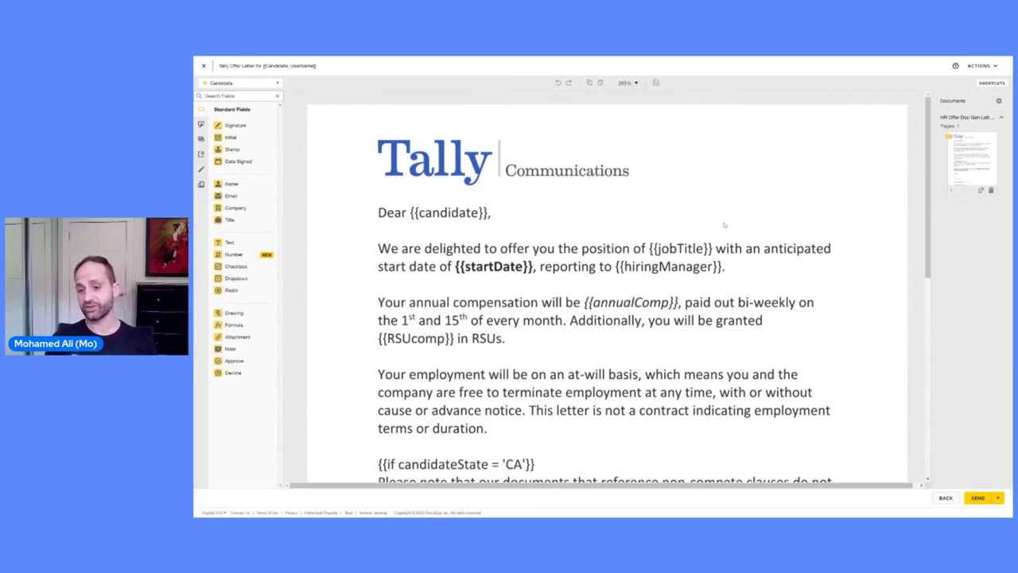
{"action": "left_click", "coordinate": [974, 497]}
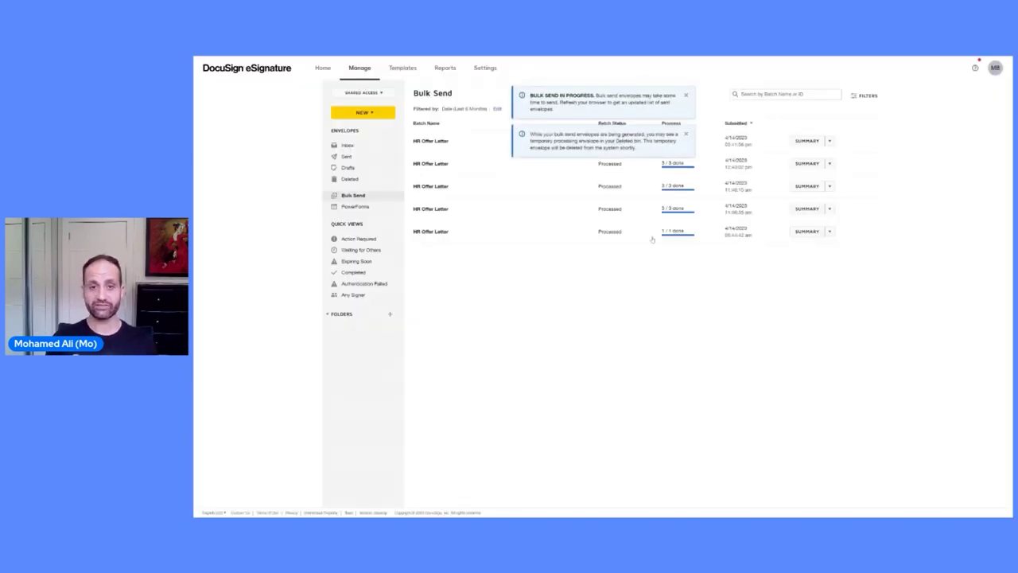
Dismiss both bulk send notices and open the most recently submitted HR Offer Letter batch
{"action": "left_click", "coordinate": [686, 134]}
{"action": "left_click", "coordinate": [685, 99]}
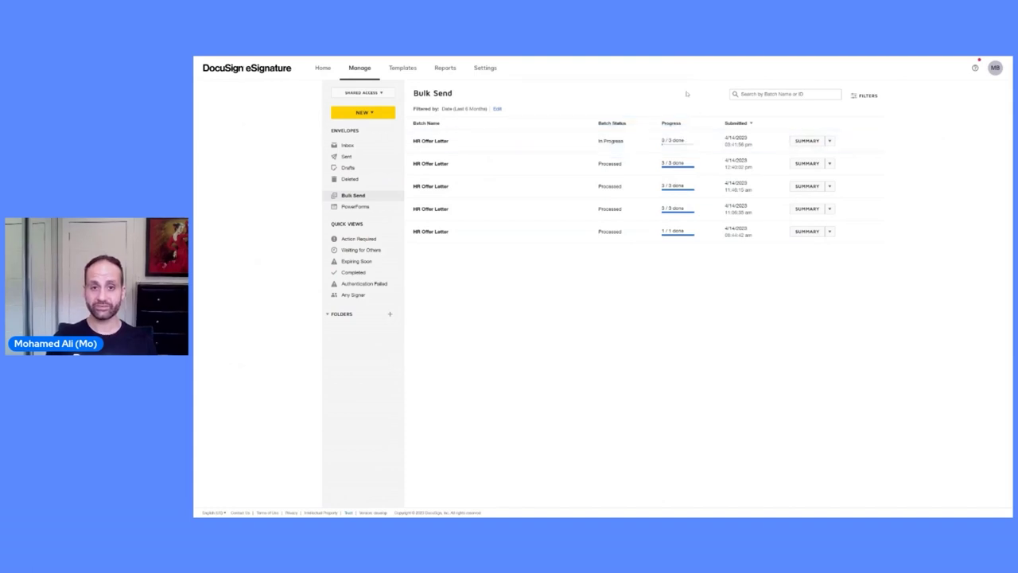
{"action": "left_click", "coordinate": [437, 144]}
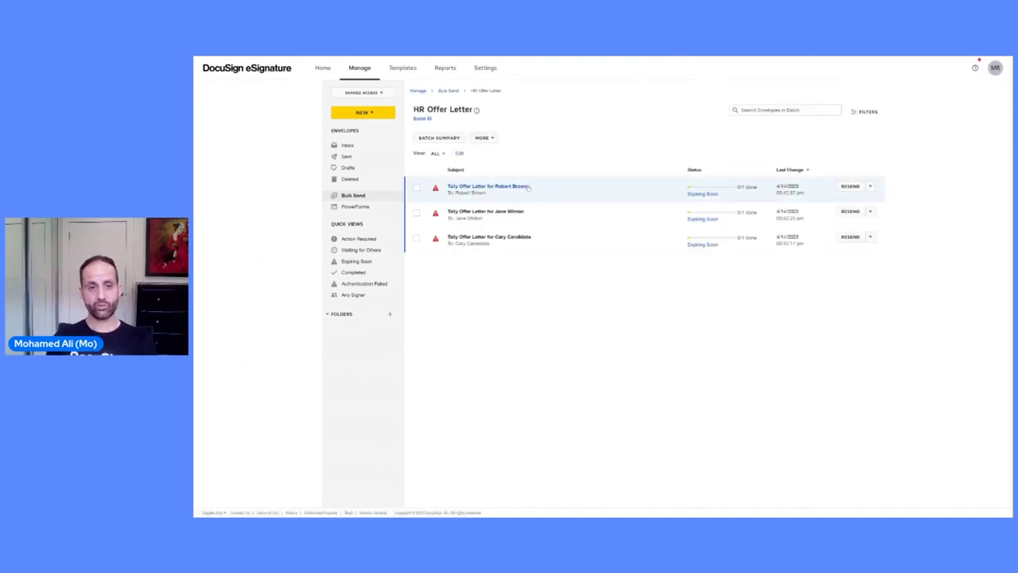